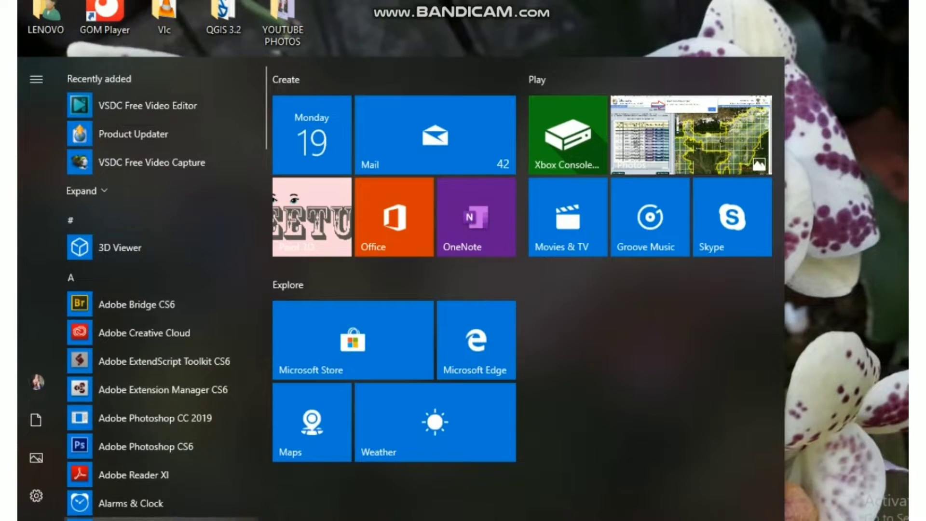
Step: Launch ArcMap 10.1 from the ArcGIS folder of the Windows Start menu
scroll(262, 122, down, 3)
scroll(258, 164, down, 3)
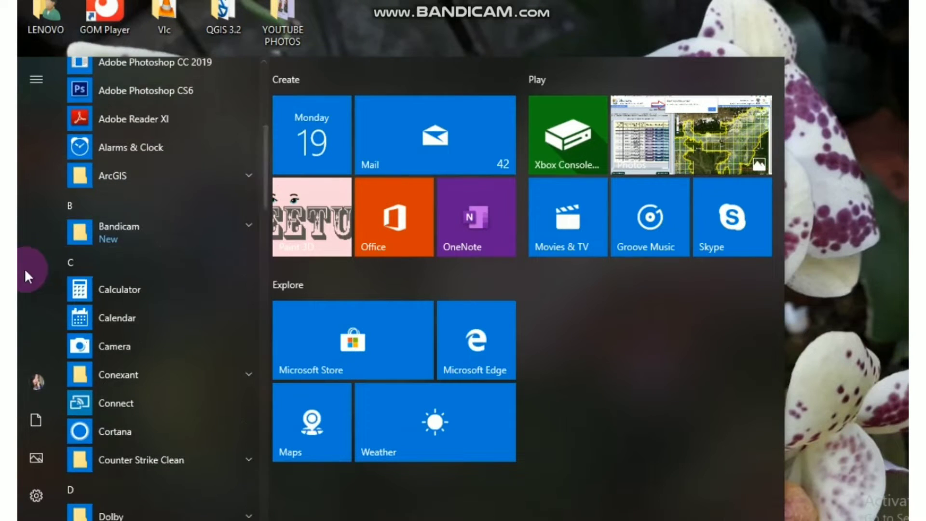
click(241, 175)
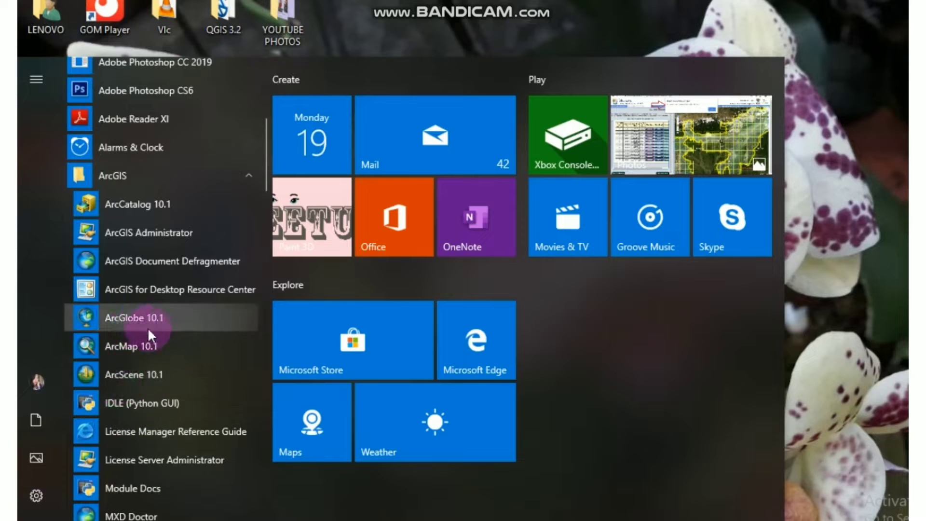
click(159, 403)
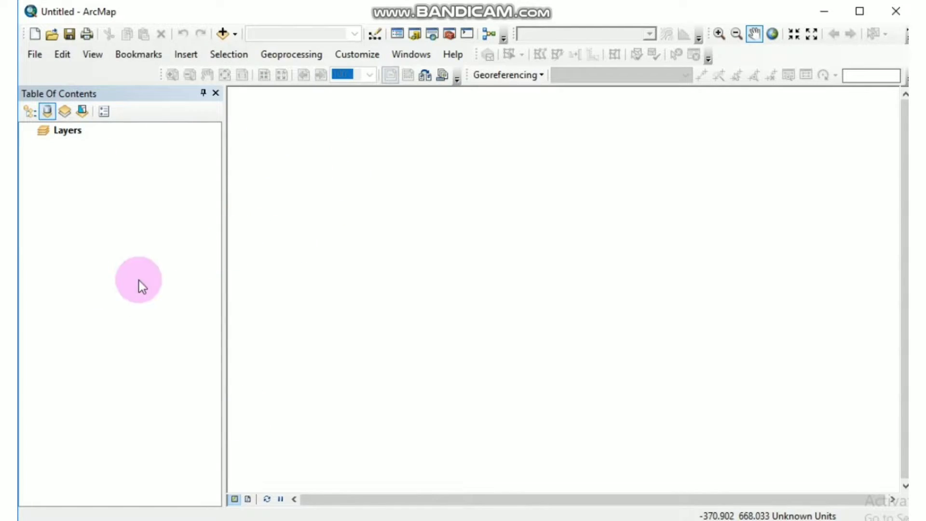
Step: In Add Data, browse to the MAPS topo sheet map folder
click(223, 33)
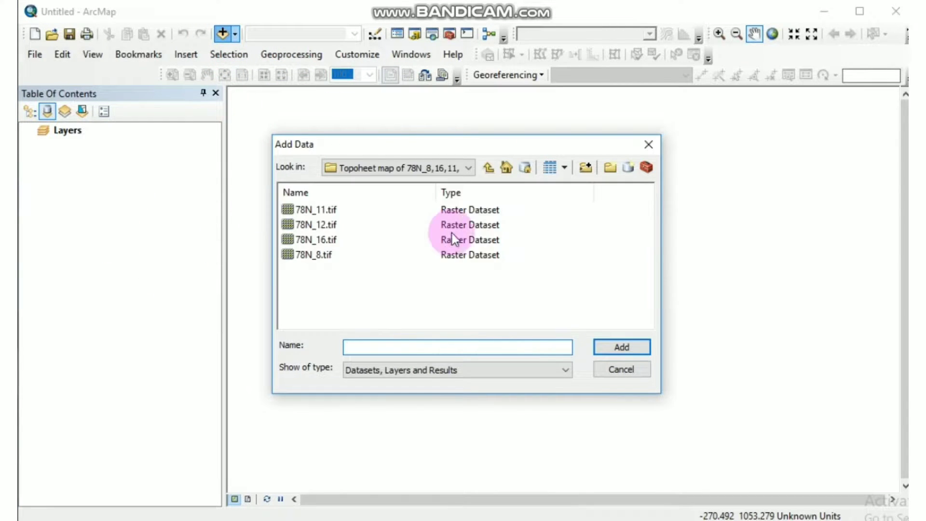
click(488, 167)
click(424, 169)
click(429, 182)
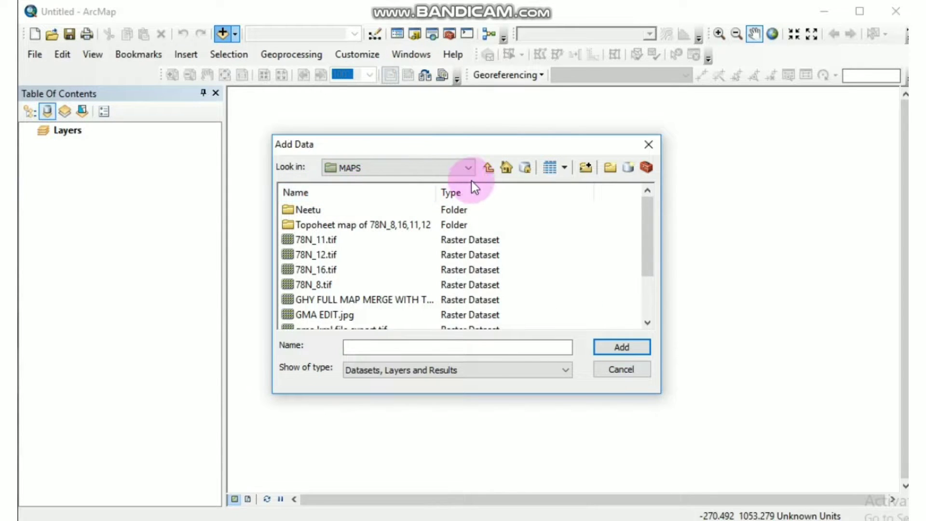
click(448, 168)
click(381, 196)
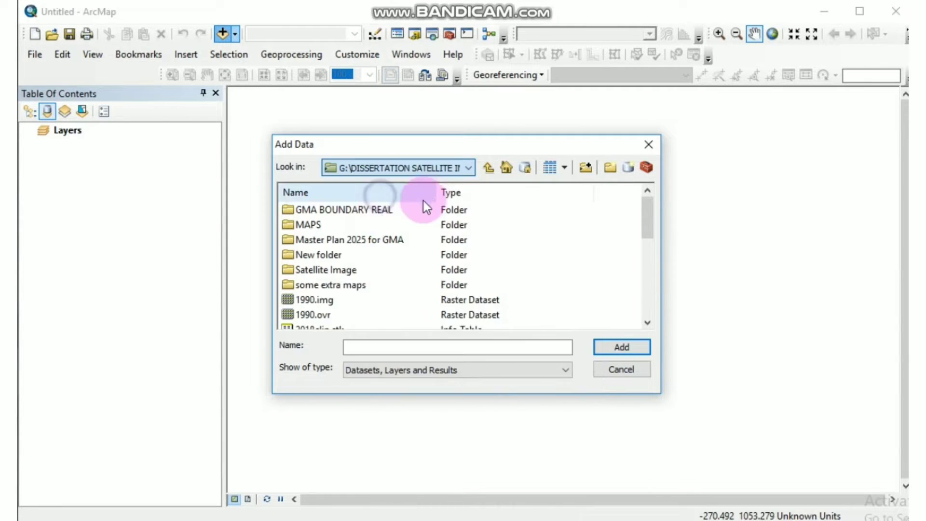
double_click(309, 225)
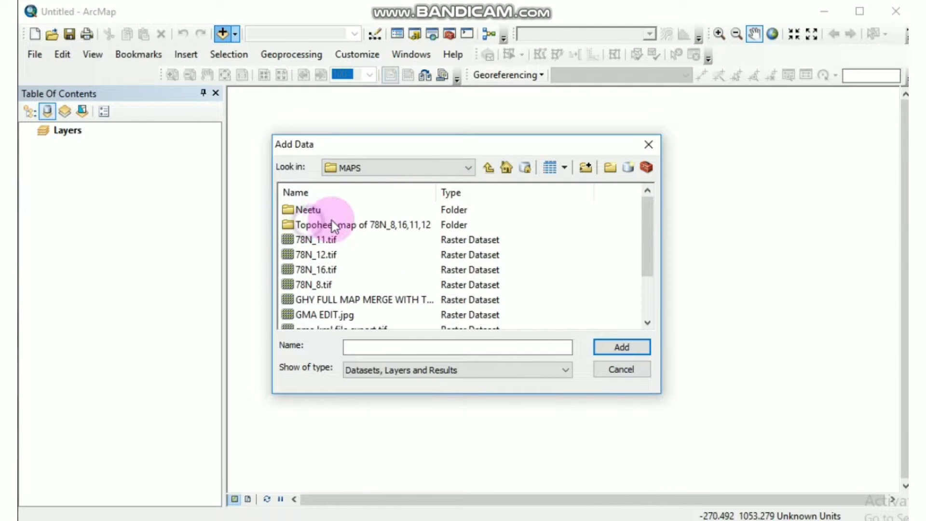
click(318, 225)
click(316, 224)
Step: Add 78N_16.tif to the map and build its pyramids
click(306, 241)
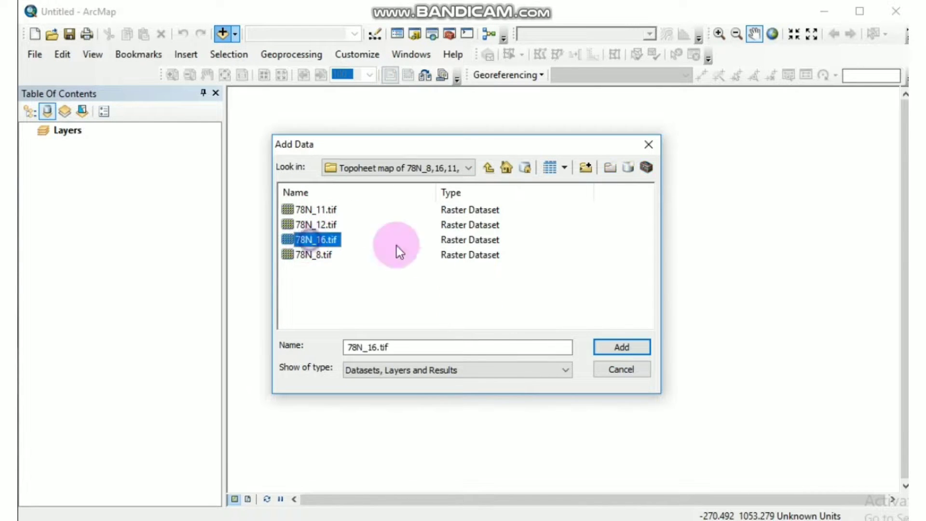
click(645, 348)
click(548, 250)
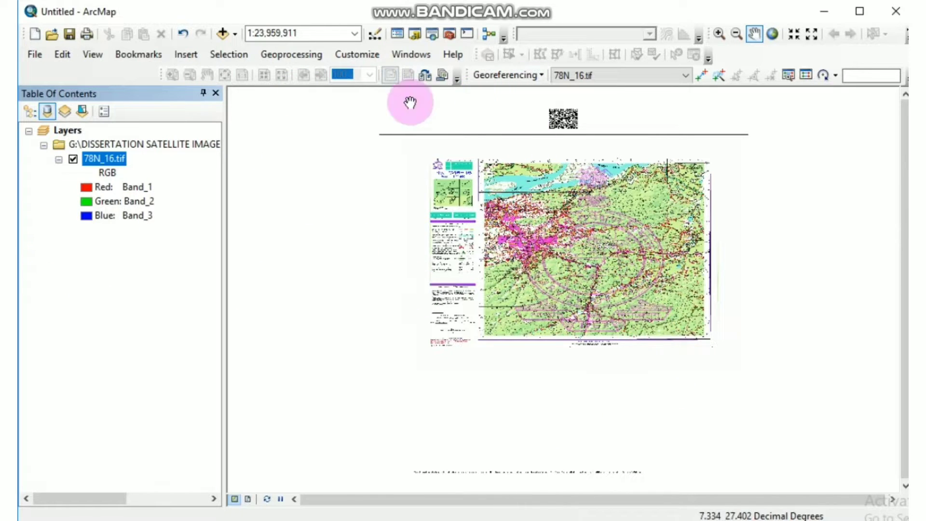
Step: Zoom in on the sheet's top-left corner where the 91° and 26° labels meet
click(719, 33)
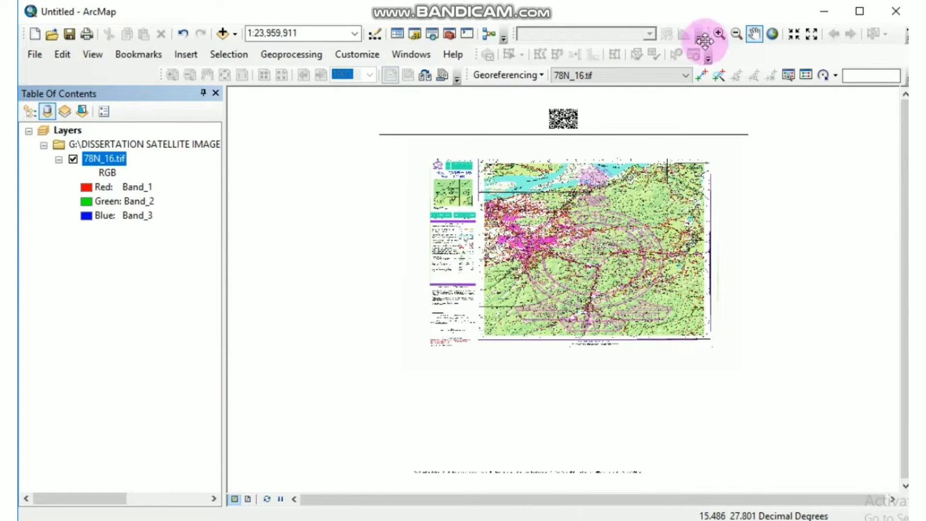
click(392, 168)
drag(465, 150, 555, 190)
drag(261, 181, 457, 314)
click(507, 275)
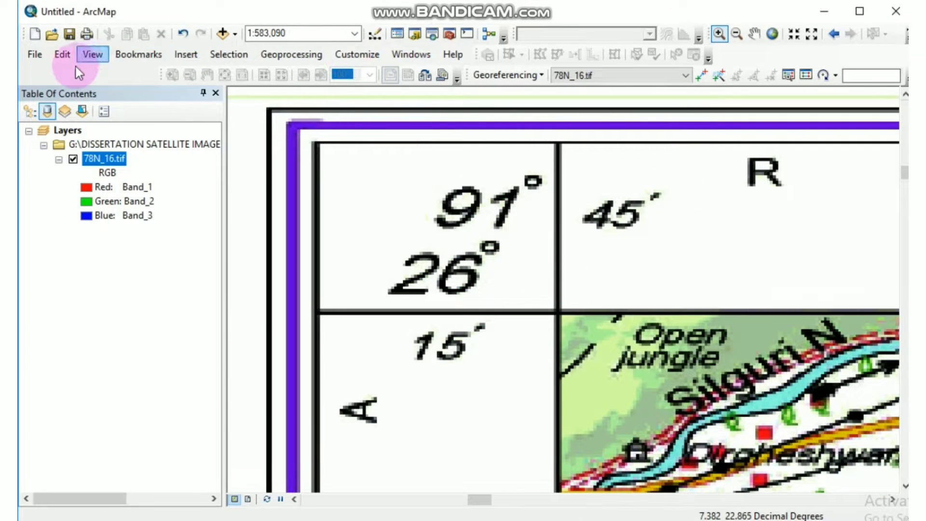
Step: Place a trial control point at the top-left grid corner, then cancel it
right_click(75, 66)
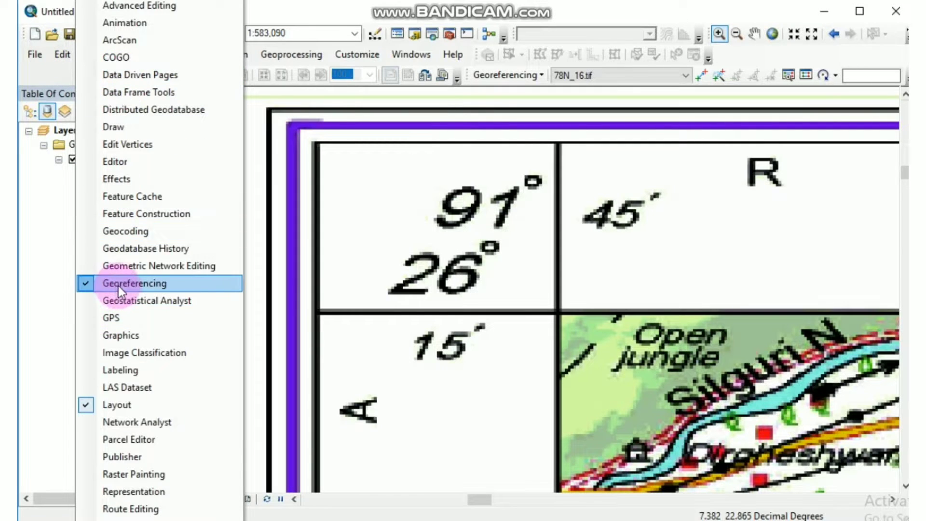
click(33, 67)
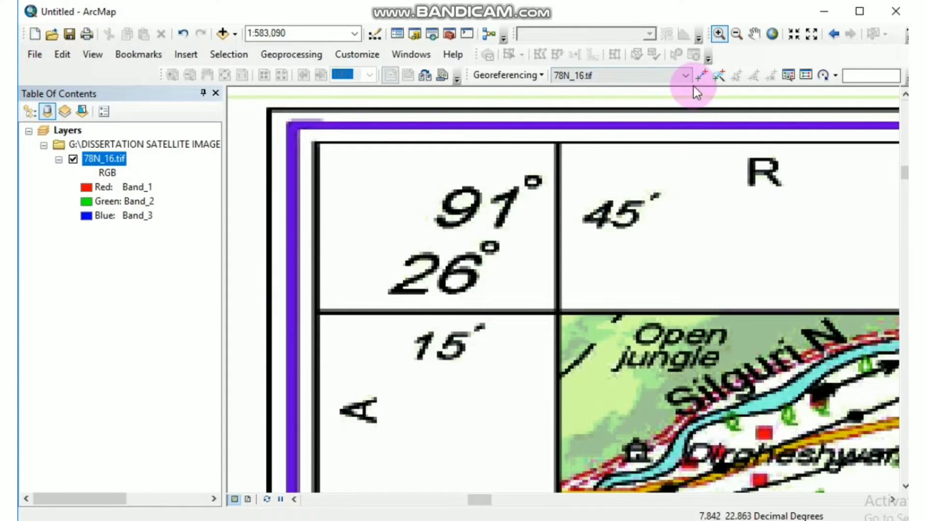
click(703, 75)
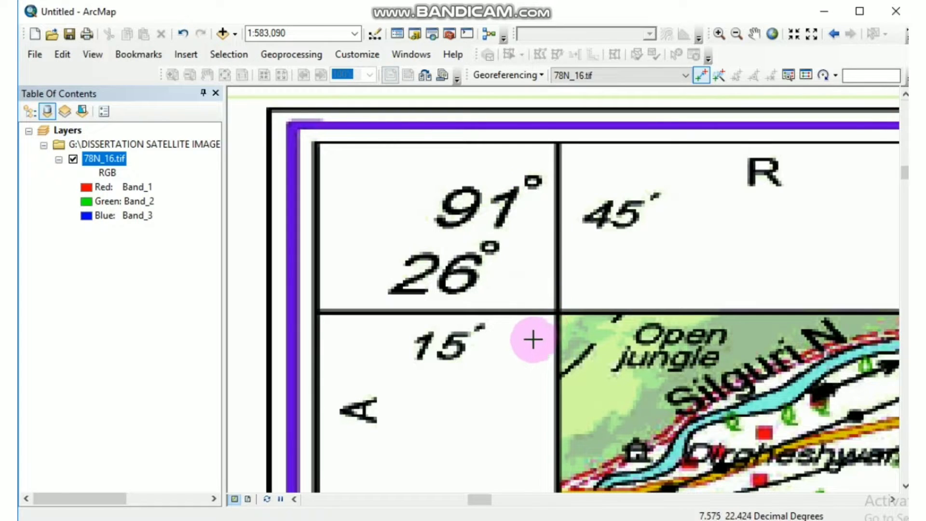
click(560, 315)
right_click(560, 314)
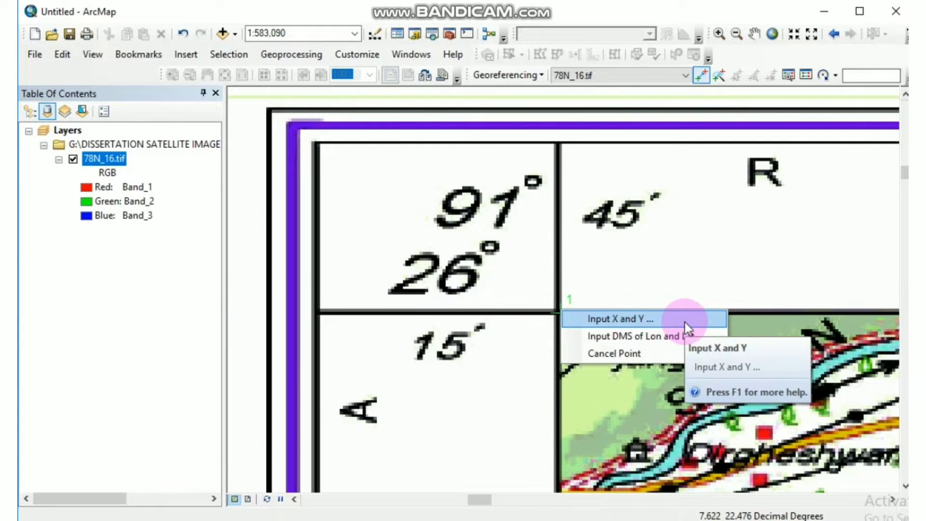
click(615, 353)
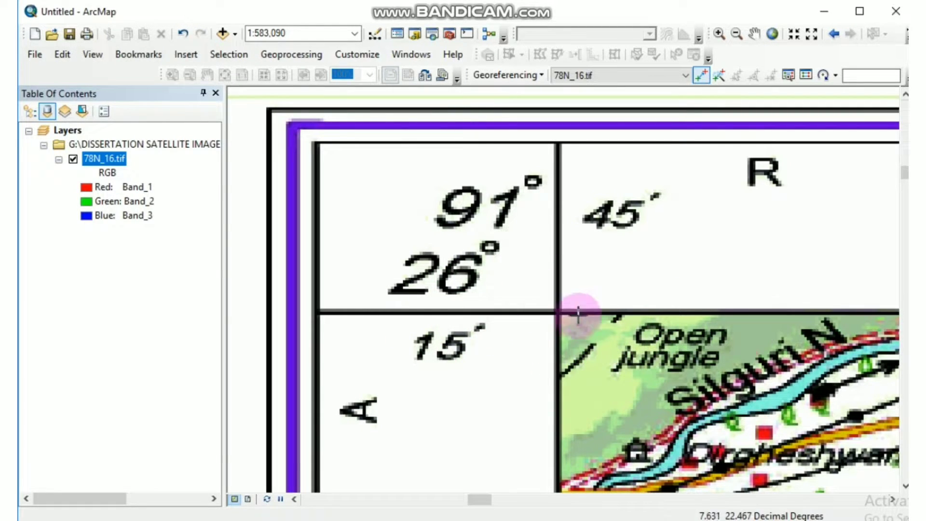
Step: Set the data frame coordinate system to Geographic > World > WGS 1984 and apply it
right_click(359, 271)
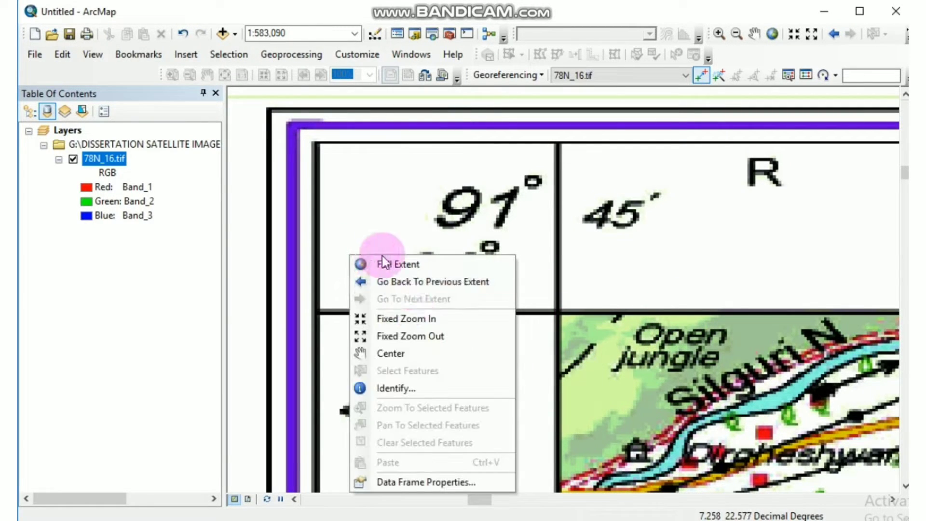
click(473, 482)
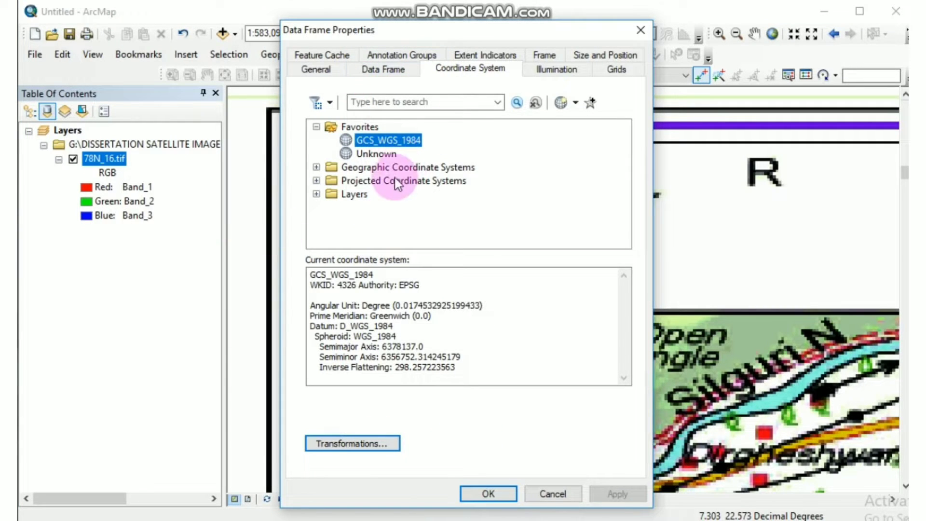
click(509, 70)
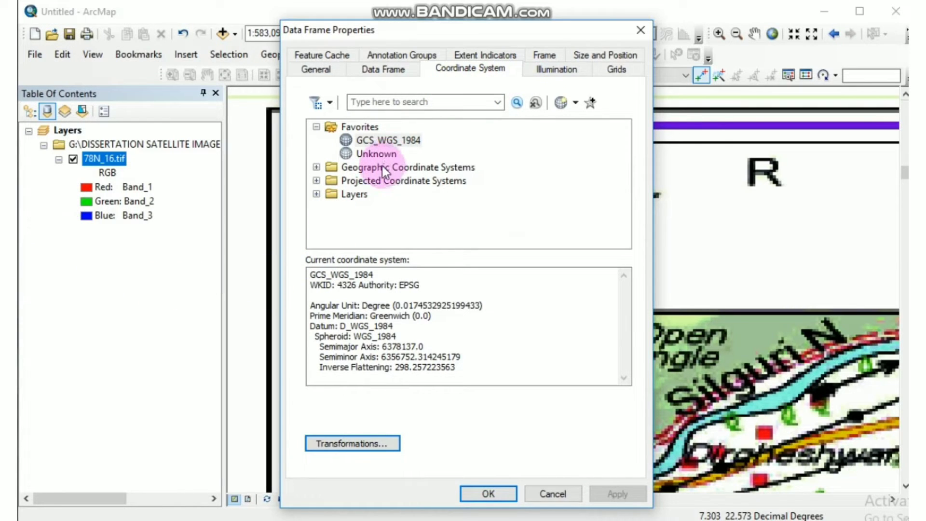
click(316, 167)
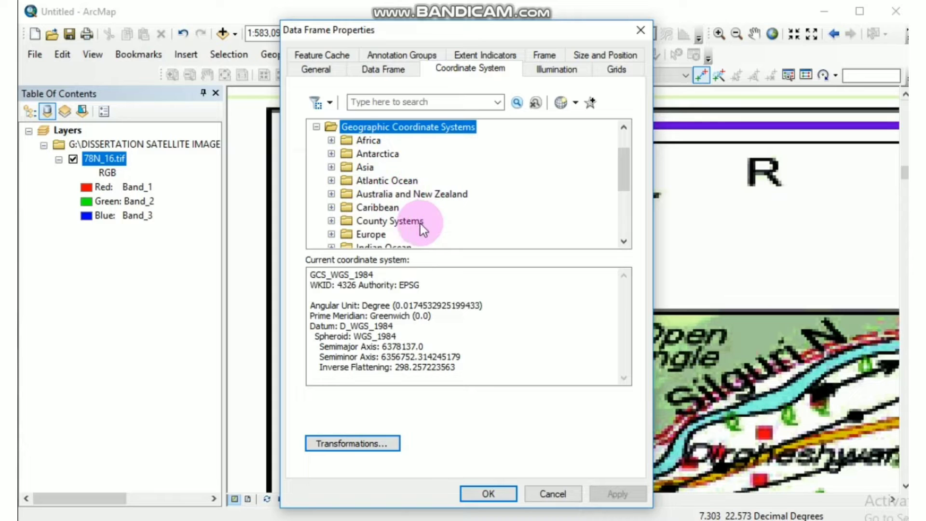
scroll(448, 217, down, 3)
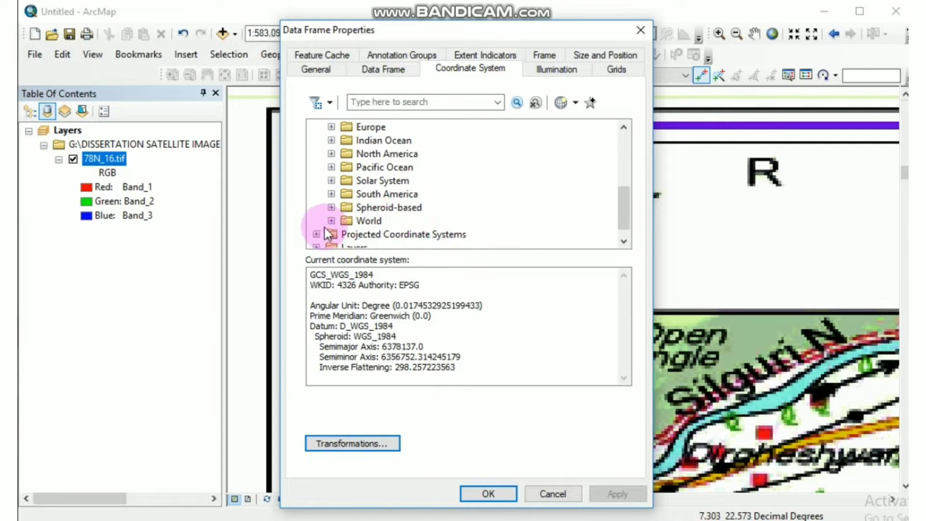
click(331, 220)
scroll(394, 204, down, 4)
click(403, 209)
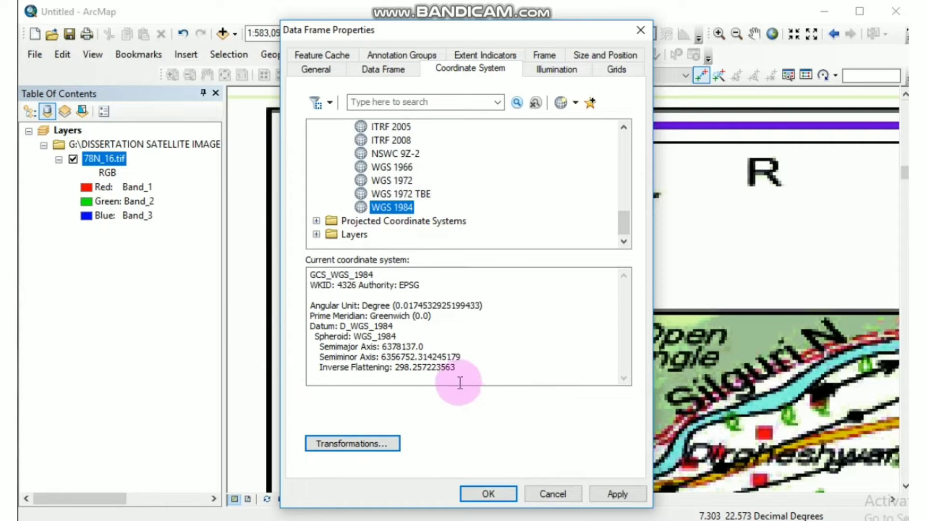
click(607, 494)
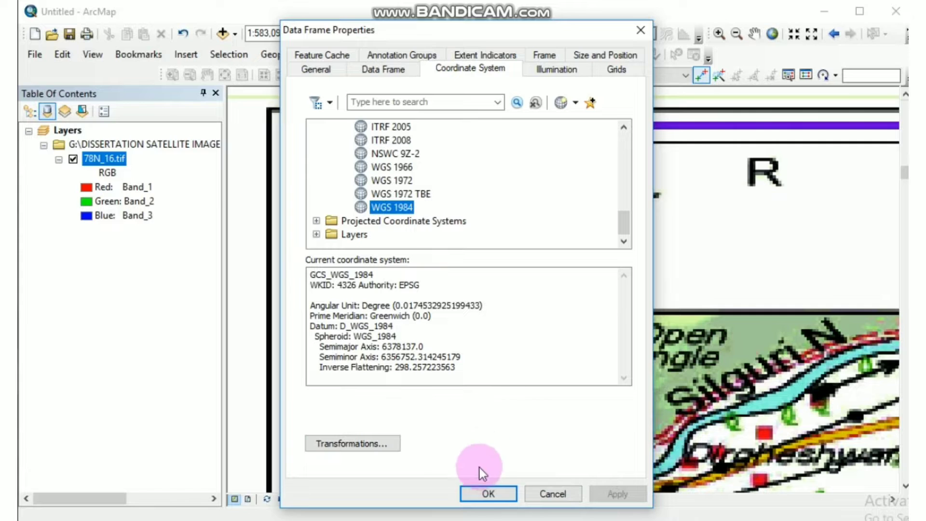
Step: Close Data Frame Properties and place control point 1 at the 91°/26° corner
click(488, 494)
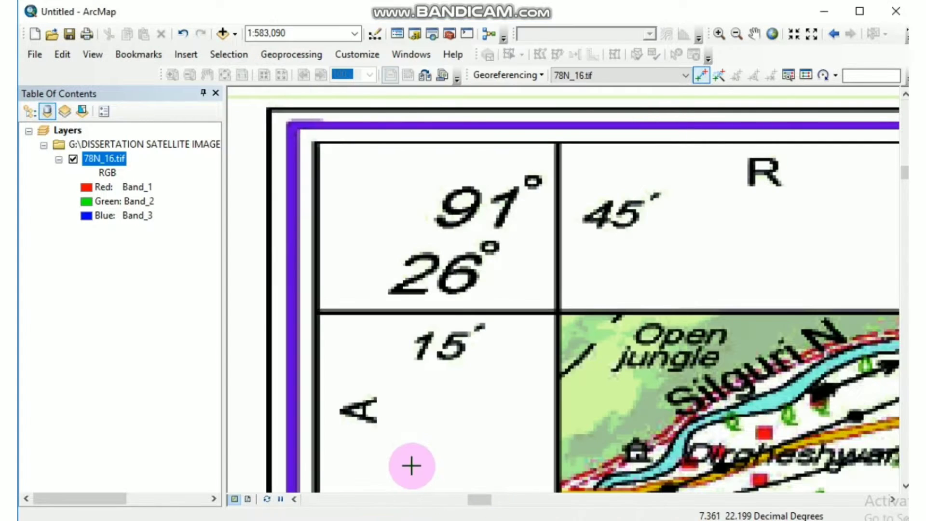
click(702, 76)
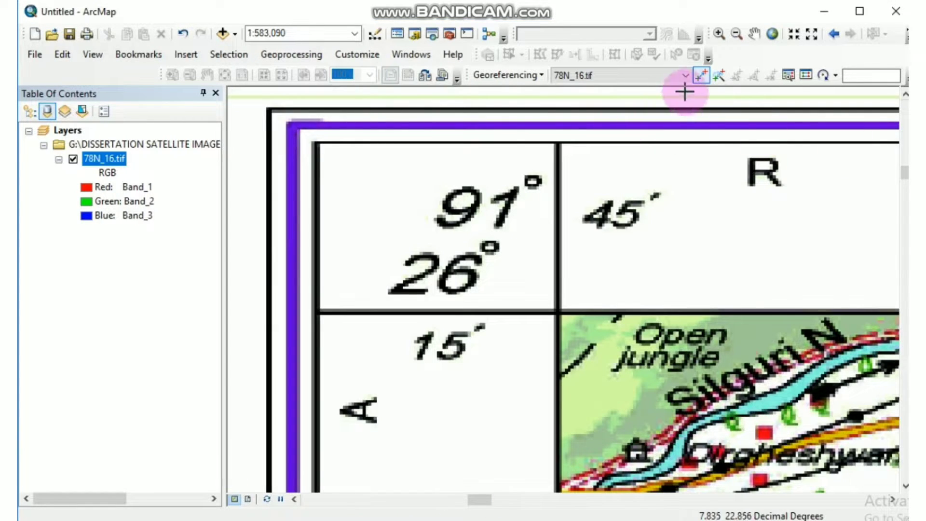
click(558, 311)
right_click(558, 311)
click(627, 326)
drag(532, 222, 781, 315)
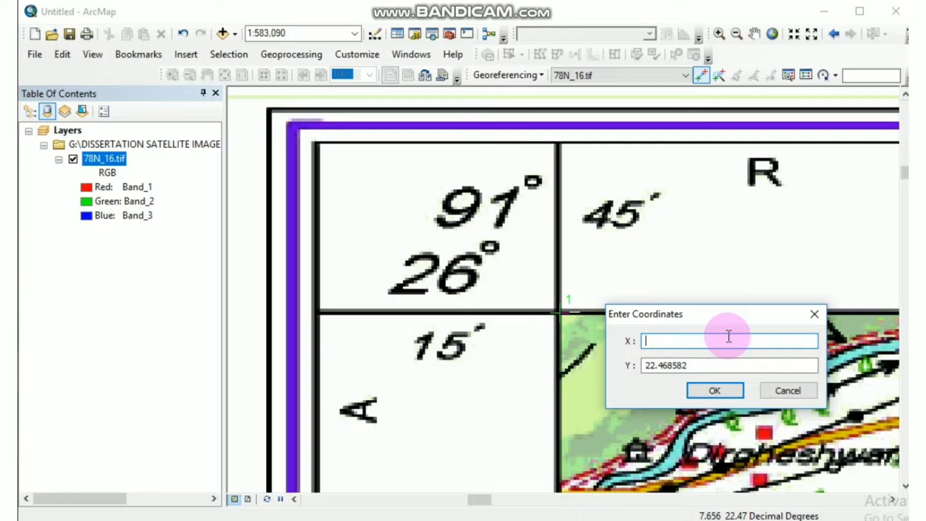
Step: Enter X 91.75 and Y 26.25 for control point 1
text(91.75)
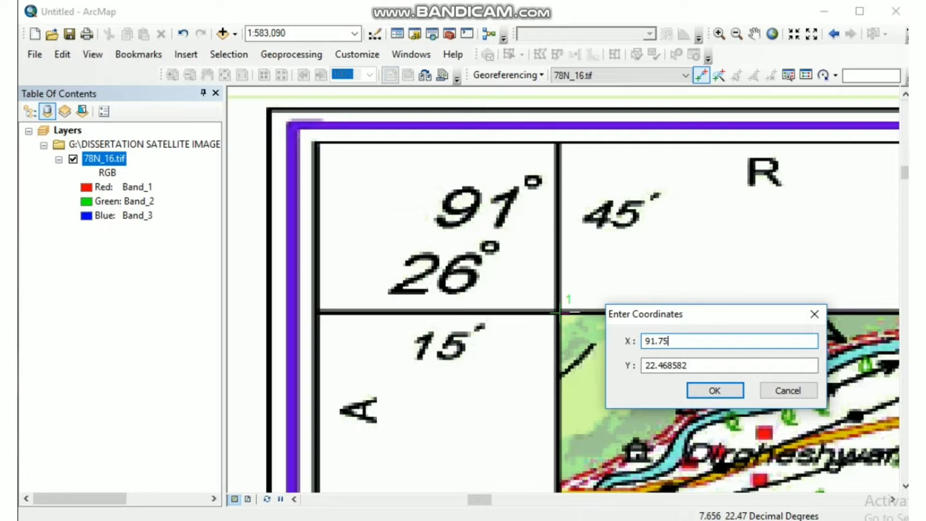
double_click(702, 362)
click(731, 371)
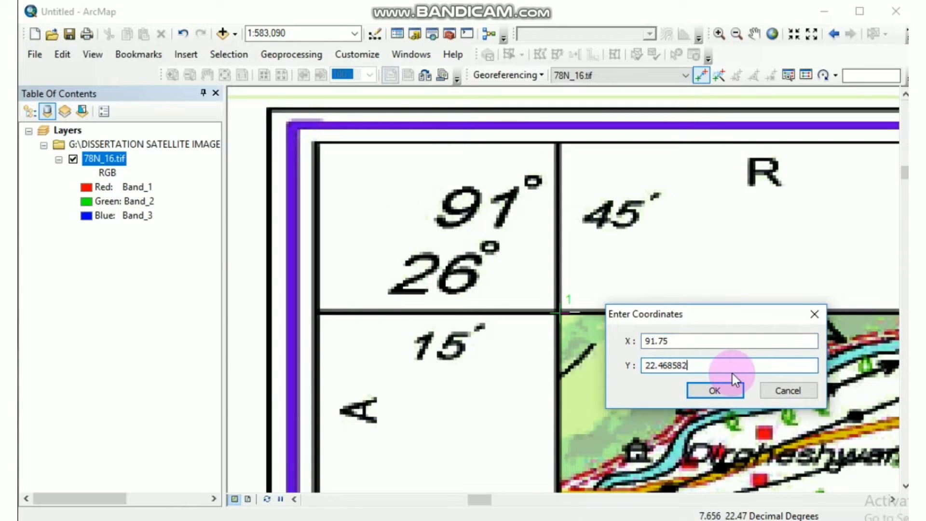
key(BackSpace)
key(BackSpace)
key(BackSpace)
key(BackSpace)
key(BackSpace)
key(BackSpace)
key(BackSpace)
key(BackSpace)
key(BackSpace)
text(26)
click(718, 386)
Step: Zoom to the full sheet, then into its top-right 92° 0′, 26° 15′ corner
right_click(94, 158)
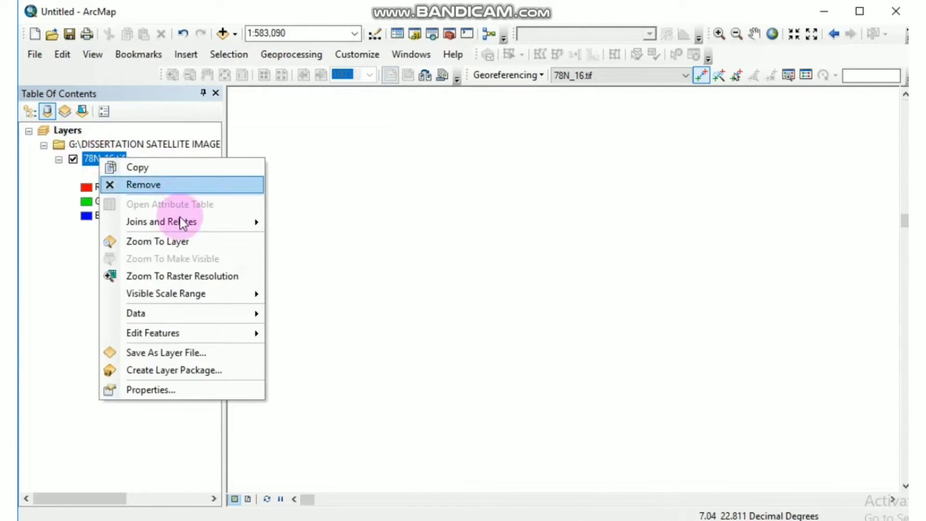
click(158, 242)
click(719, 34)
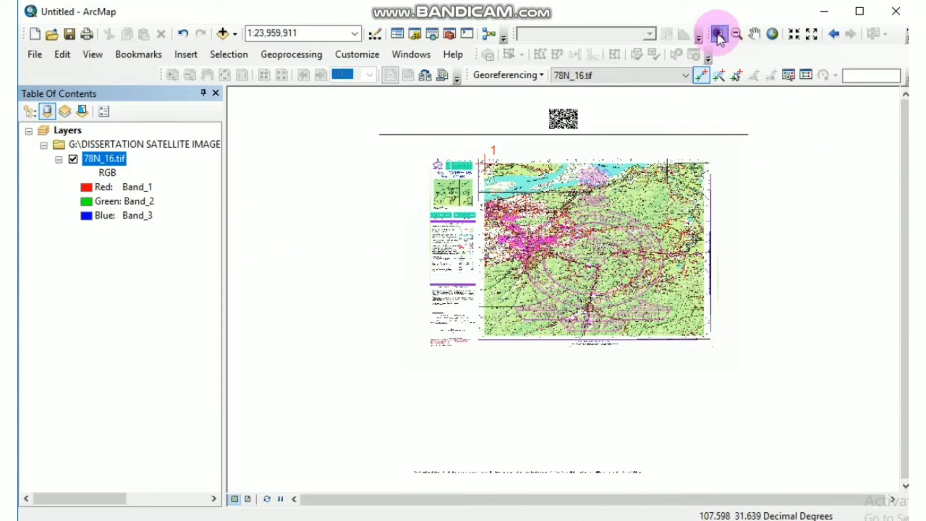
click(699, 194)
click(398, 153)
click(516, 274)
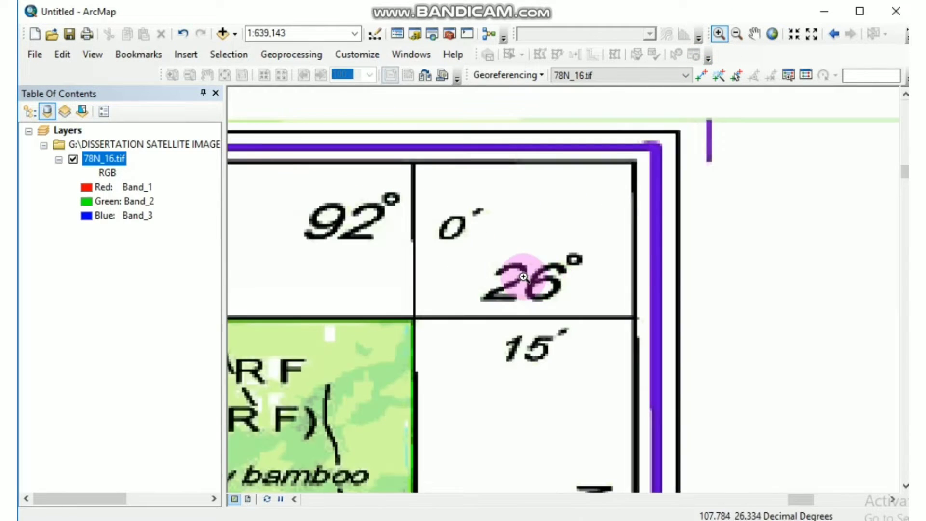
Step: Add control point 2 at that corner with X 92.0 and Y 26.25
click(702, 74)
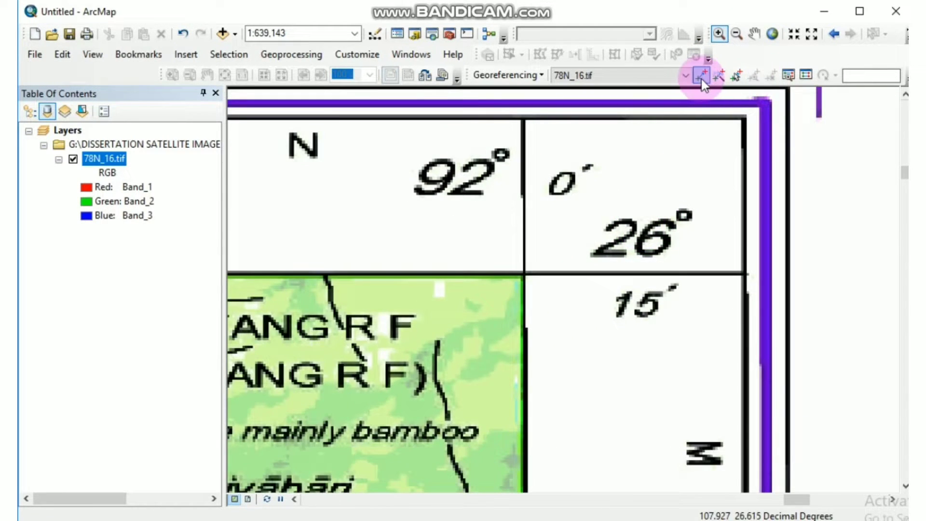
click(524, 273)
right_click(524, 273)
click(605, 283)
drag(471, 223, 687, 303)
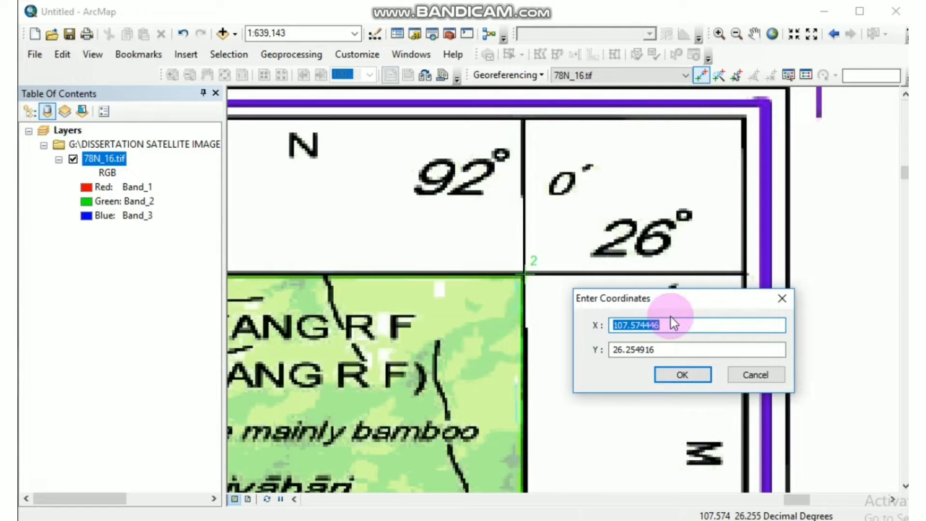
key(BackSpace)
text(92.0)
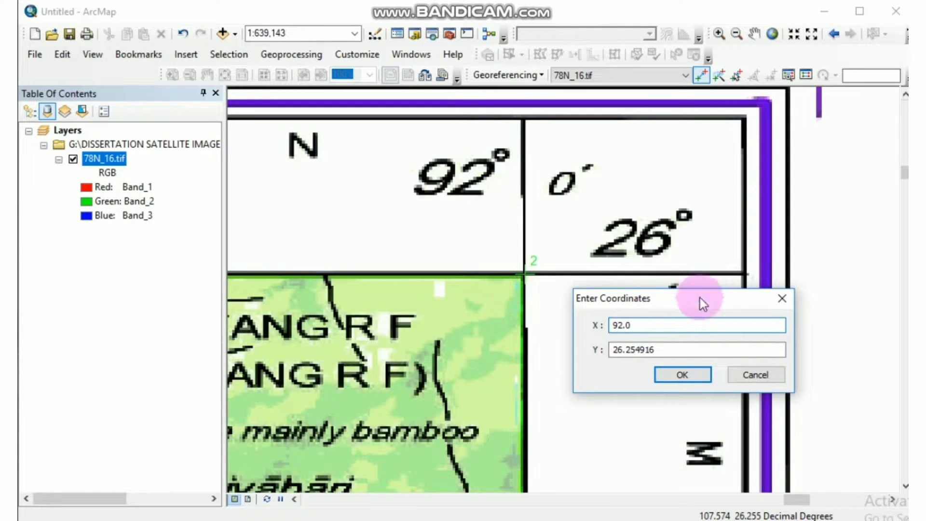
drag(702, 301, 353, 222)
click(337, 272)
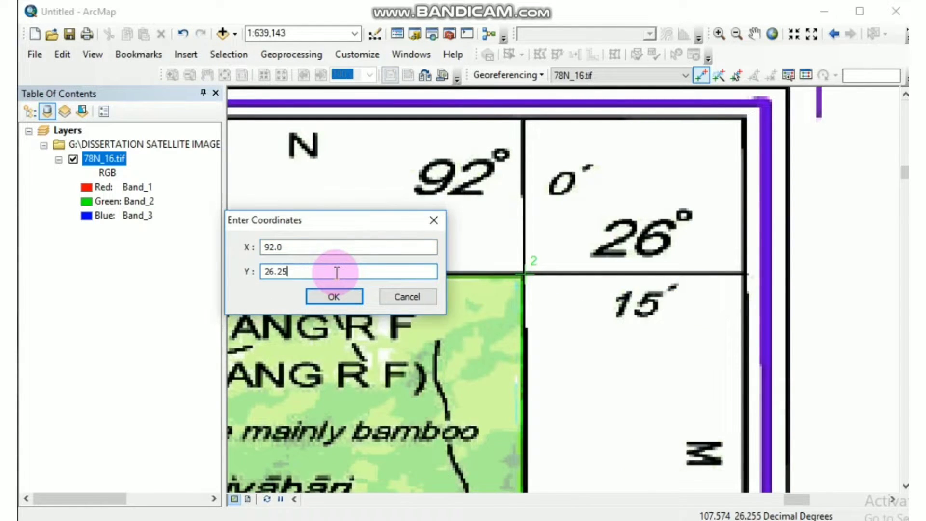
text(26.25)
click(341, 295)
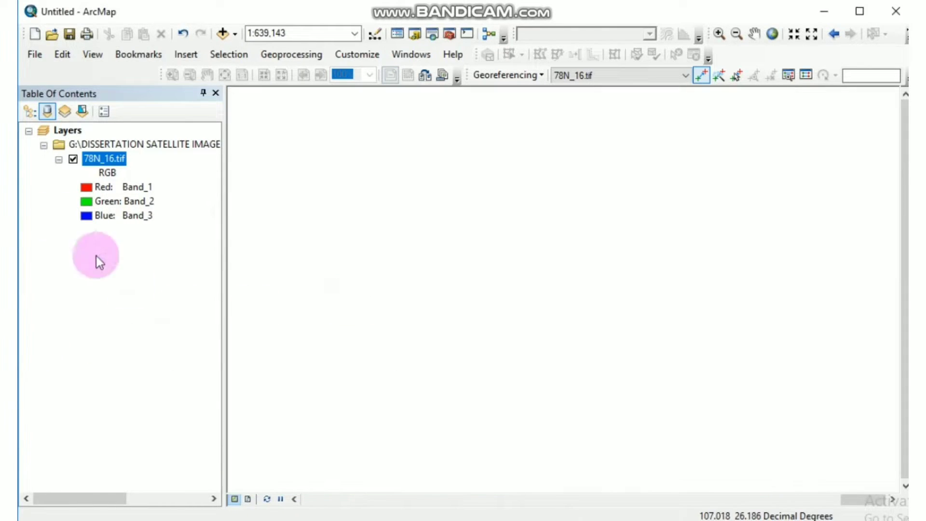
Step: Zoom to the full sheet, then into its bottom-right 92° 0′, 26° 0′ corner
right_click(102, 161)
click(154, 238)
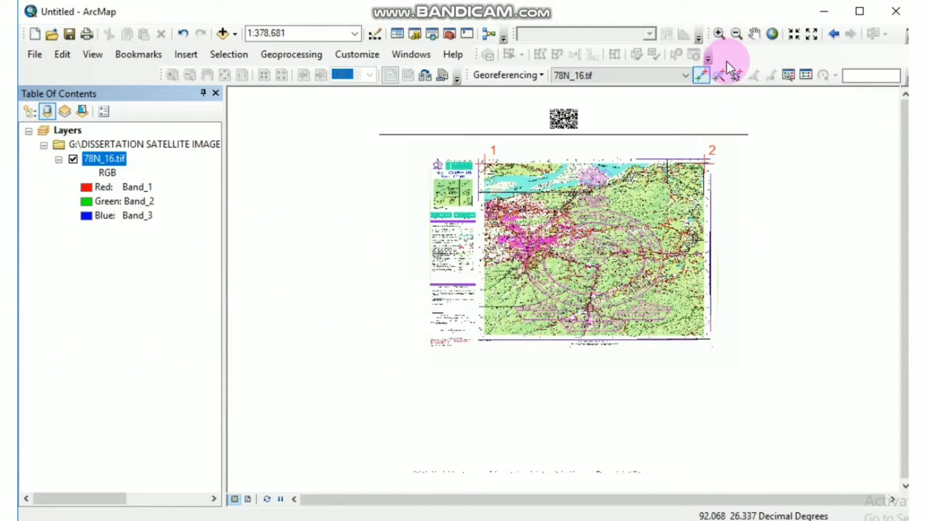
click(719, 33)
drag(672, 310, 761, 372)
drag(455, 213, 603, 320)
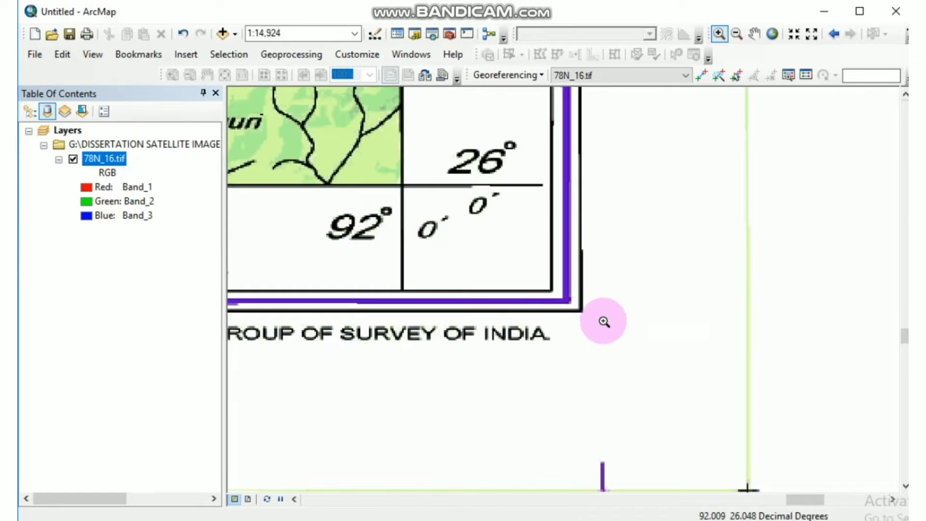
drag(311, 149, 599, 396)
Step: Add control point 3 at that corner with X 92.0 and Y 26.0
click(702, 76)
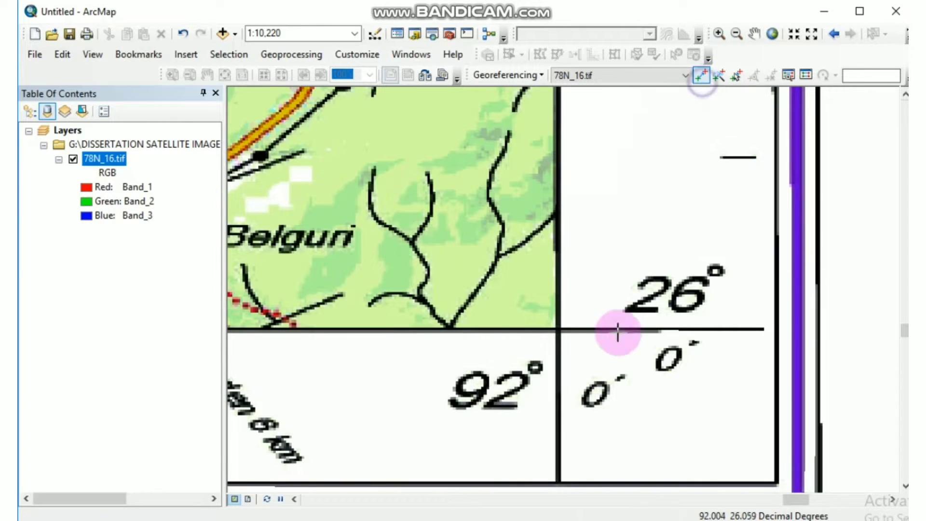
right_click(458, 230)
click(462, 236)
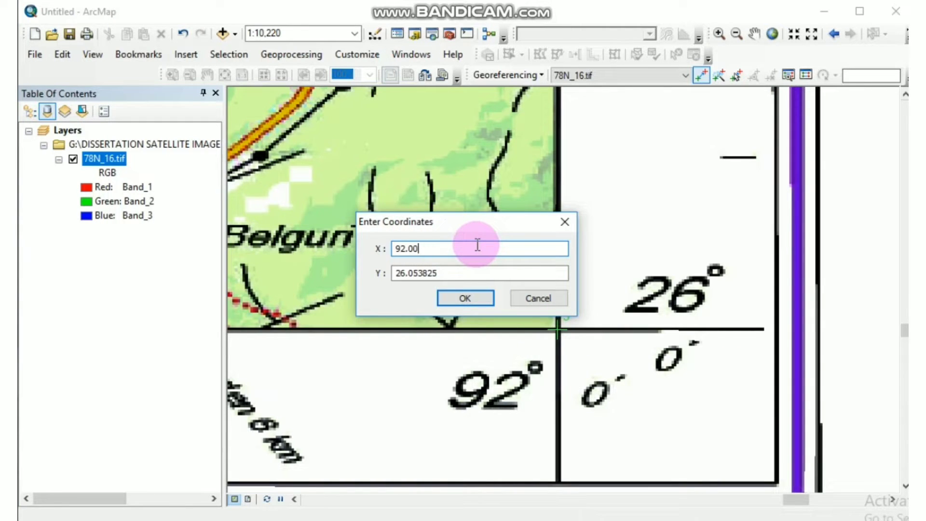
click(466, 274)
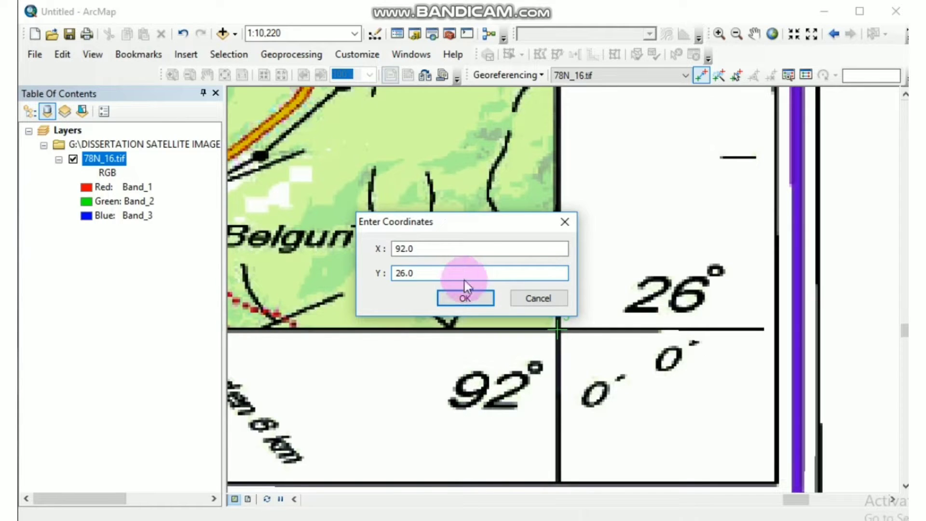
click(465, 295)
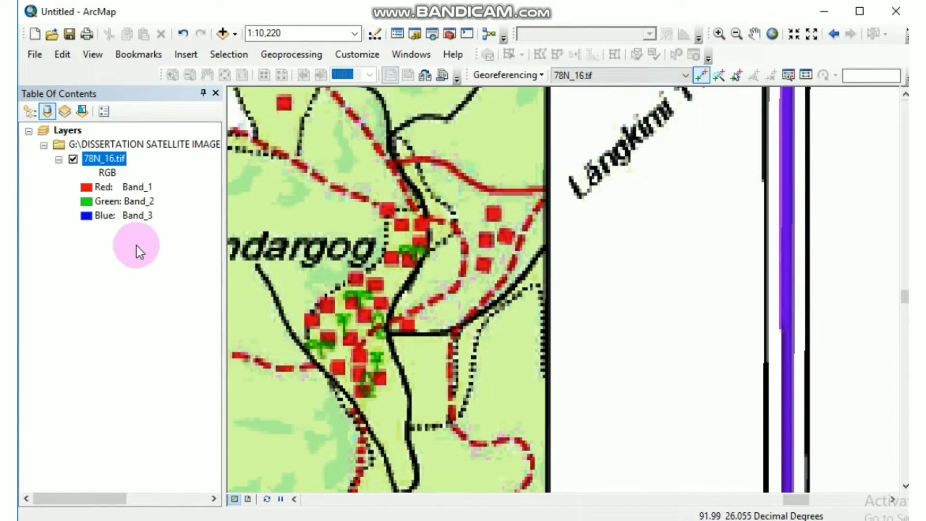
Step: Zoom to the full sheet, then into its bottom-left 91° 45′, 26° 0′ corner
right_click(162, 171)
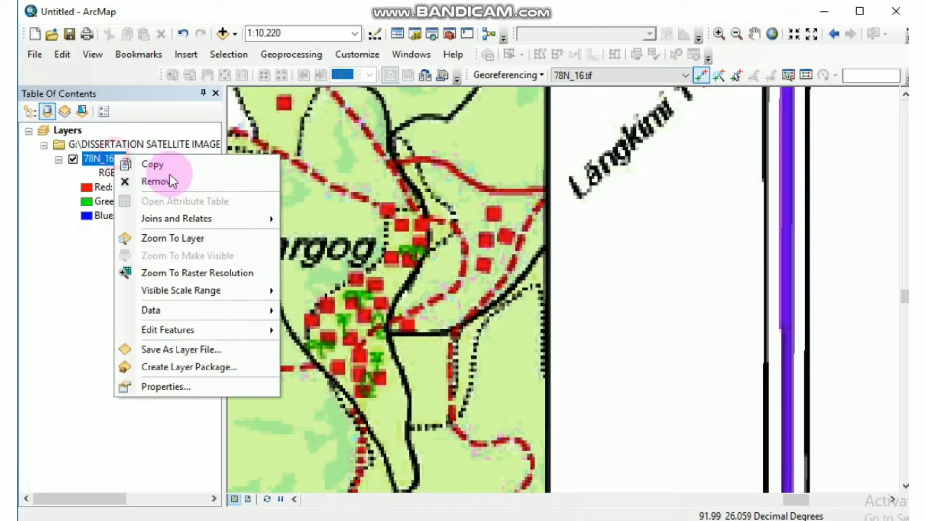
click(170, 241)
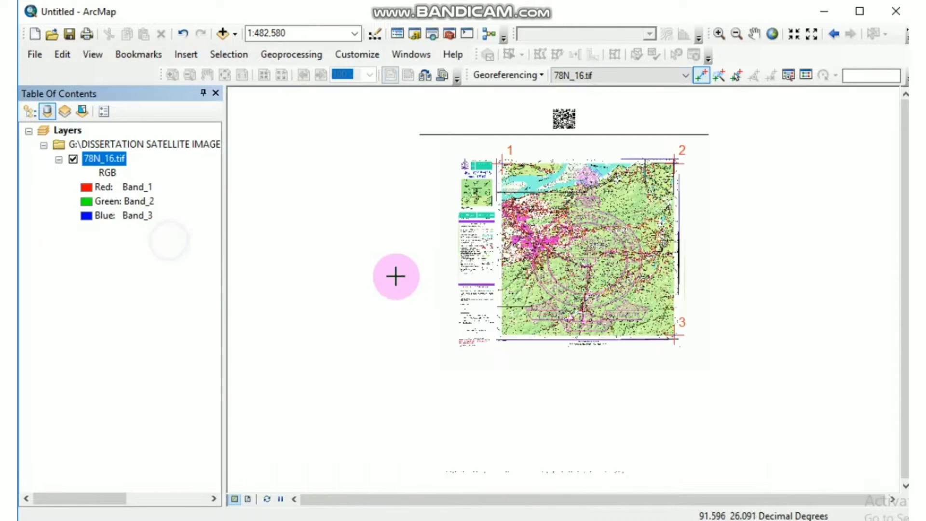
click(719, 33)
drag(476, 310, 520, 368)
drag(408, 226, 615, 299)
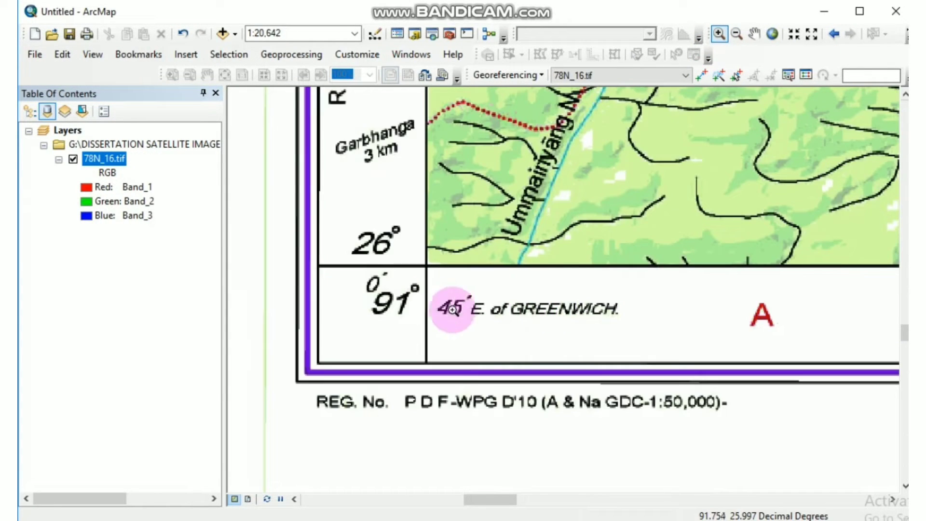
Step: Add control point 4 at that corner with X 91.75 and Y 26.0
click(701, 75)
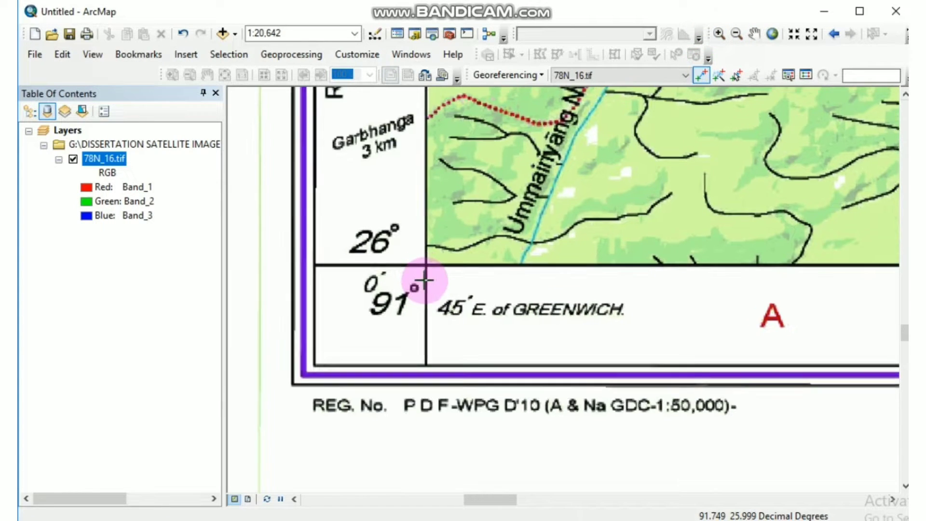
scroll(419, 274, up, 2)
right_click(425, 257)
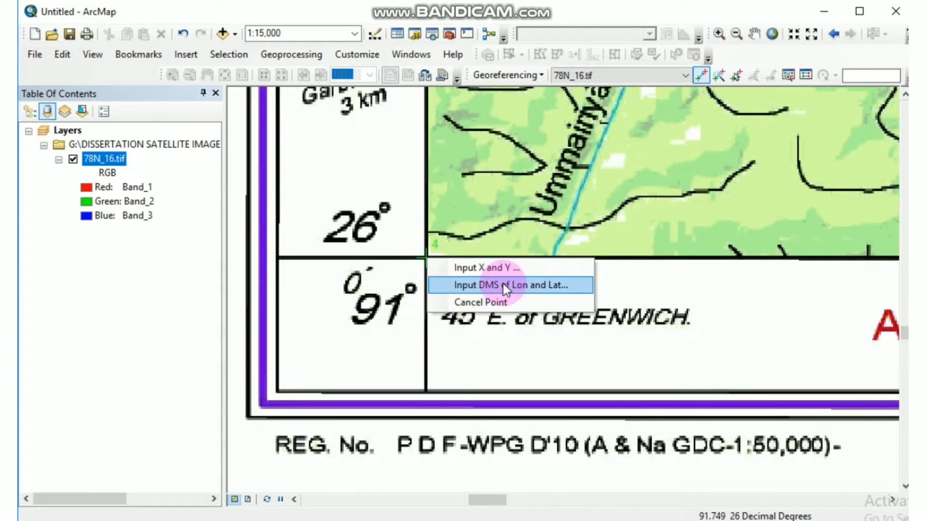
click(505, 283)
click(628, 217)
right_click(427, 255)
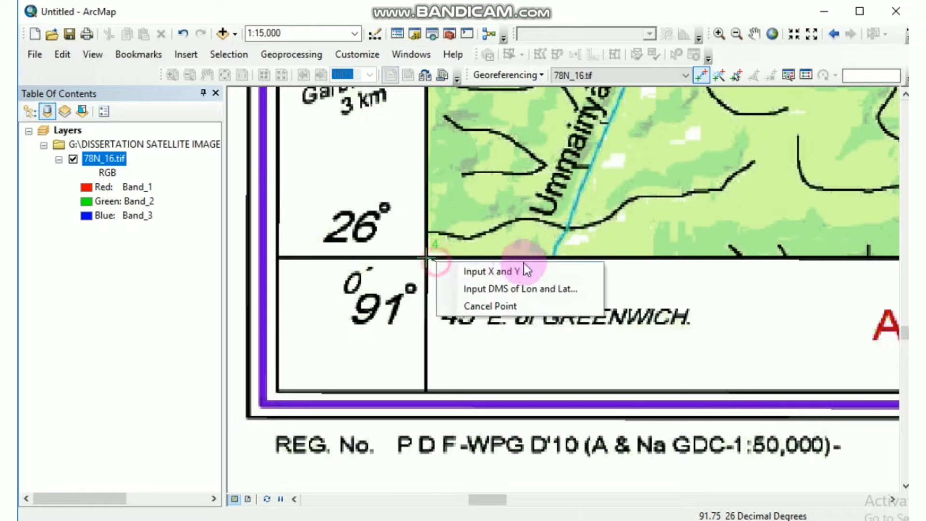
click(521, 268)
click(606, 231)
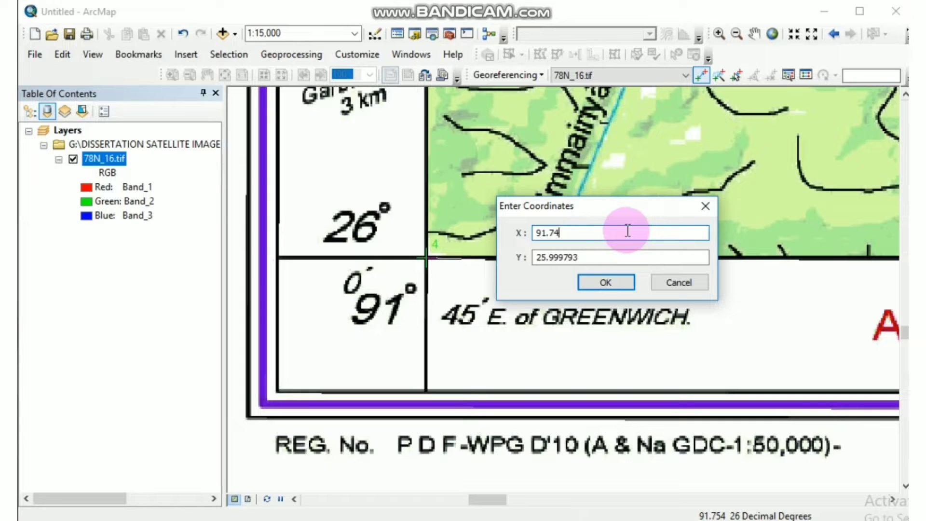
key(BackSpace)
text(5)
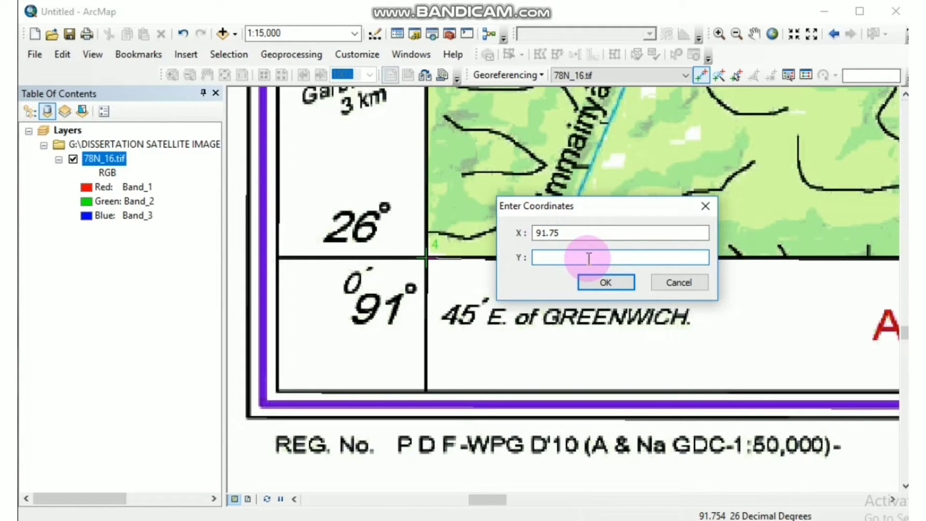
text(26.0)
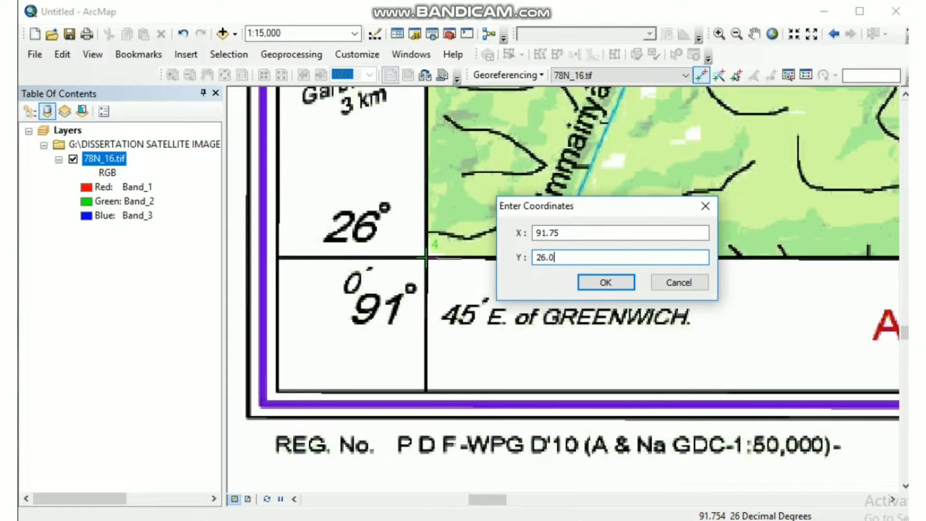
click(606, 283)
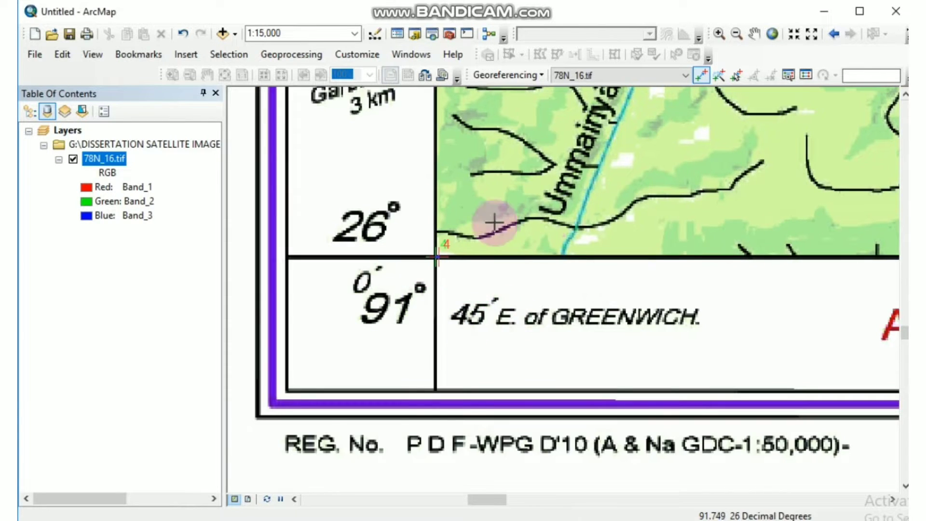
Step: Zoom to the whole sheet and rectify it into G:\GEOREFENCING as greferencingNEW.tif
right_click(109, 158)
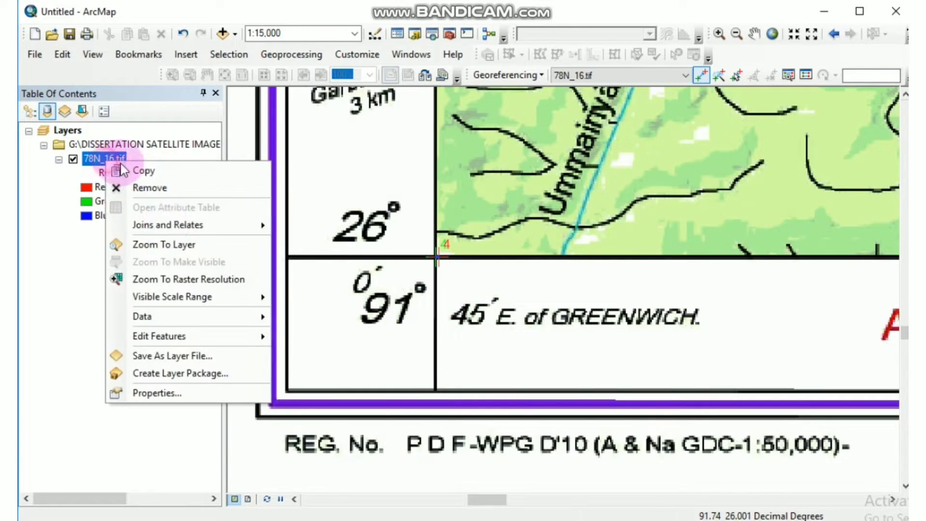
click(188, 246)
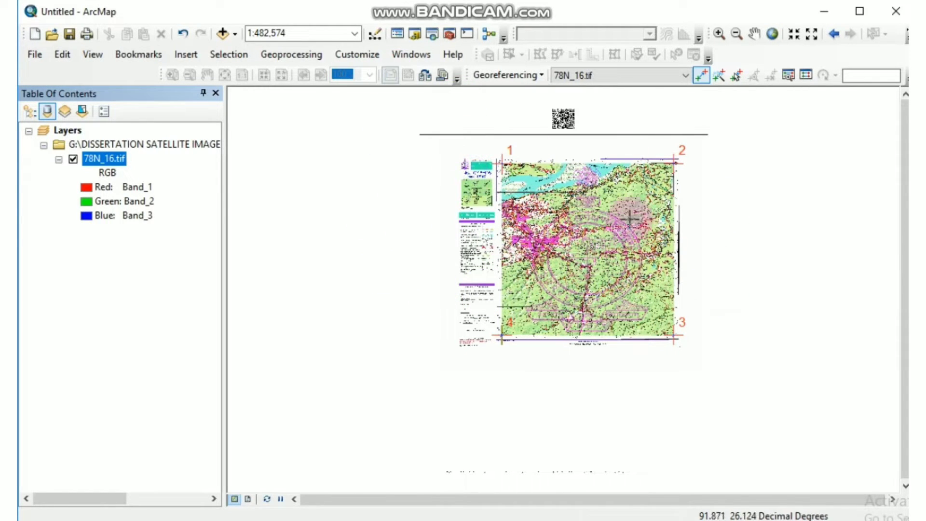
click(487, 74)
click(501, 107)
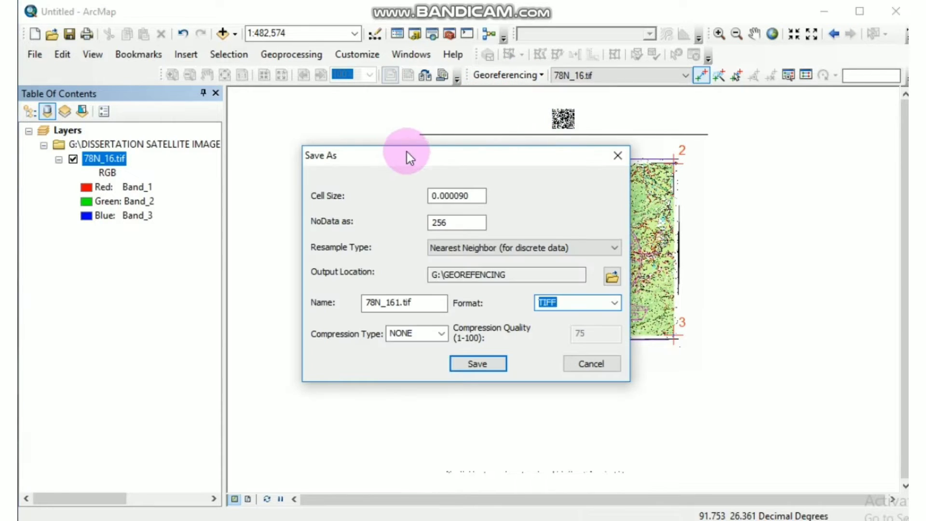
drag(407, 152, 353, 109)
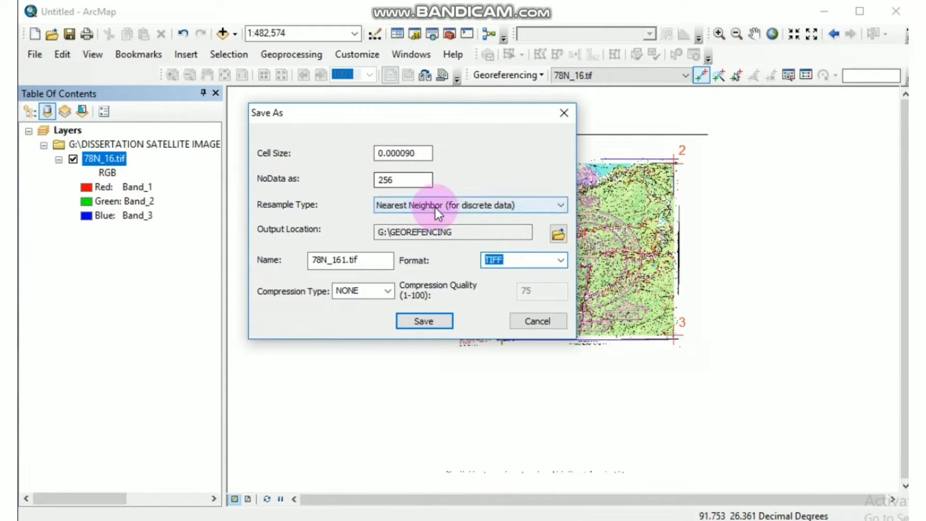
click(558, 235)
click(435, 124)
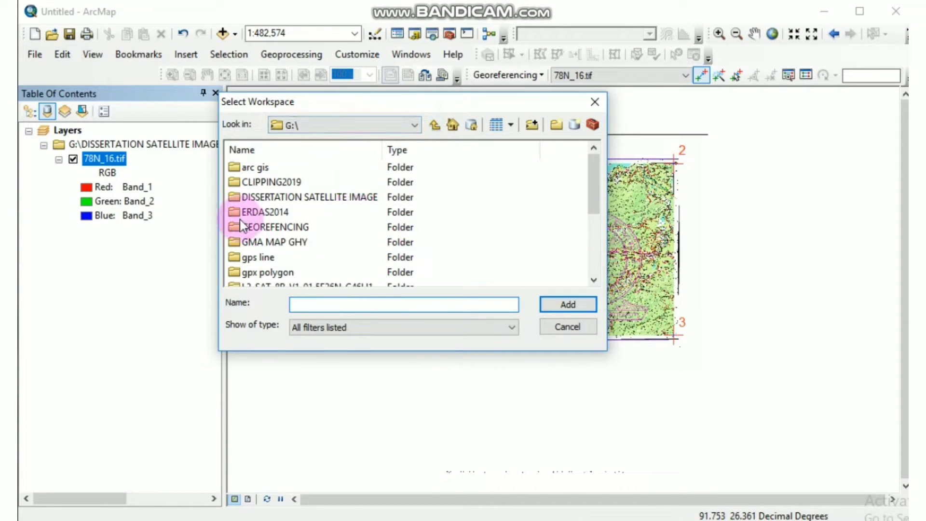
click(273, 227)
click(555, 304)
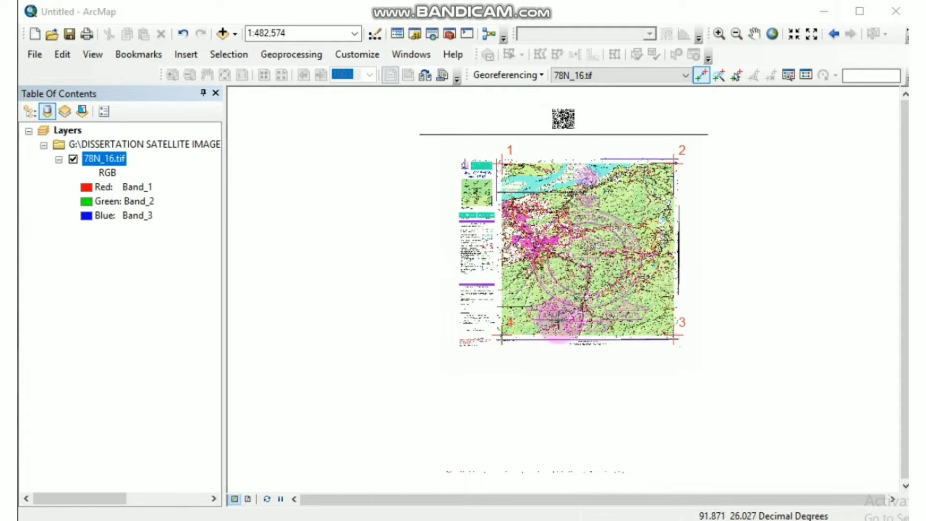
Step: Remove 78N_16.tif and add geogreferencingNEW.tif from the GEOREFENCING folder
right_click(118, 162)
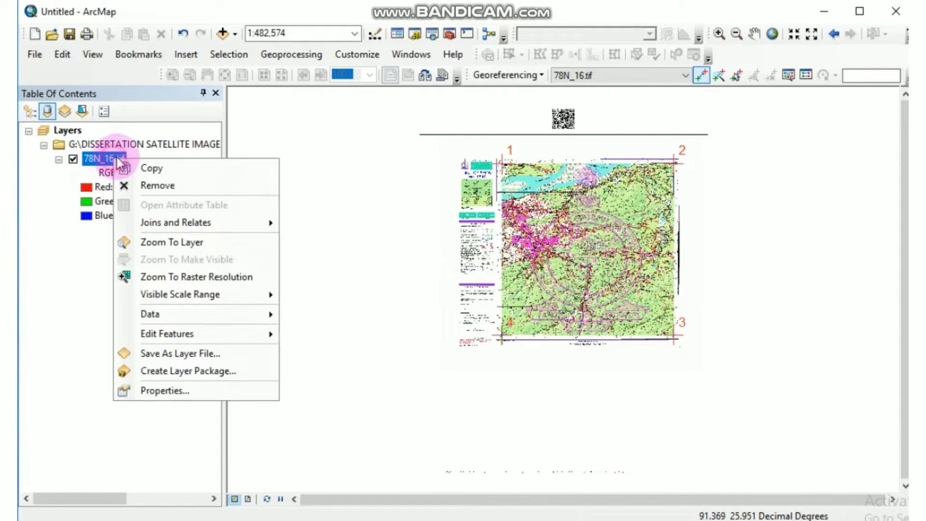
click(182, 186)
click(221, 34)
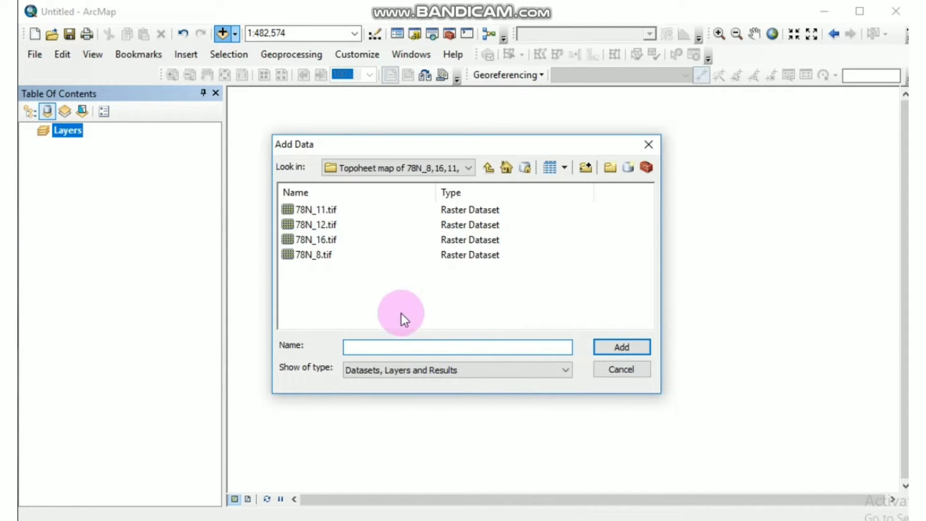
click(488, 167)
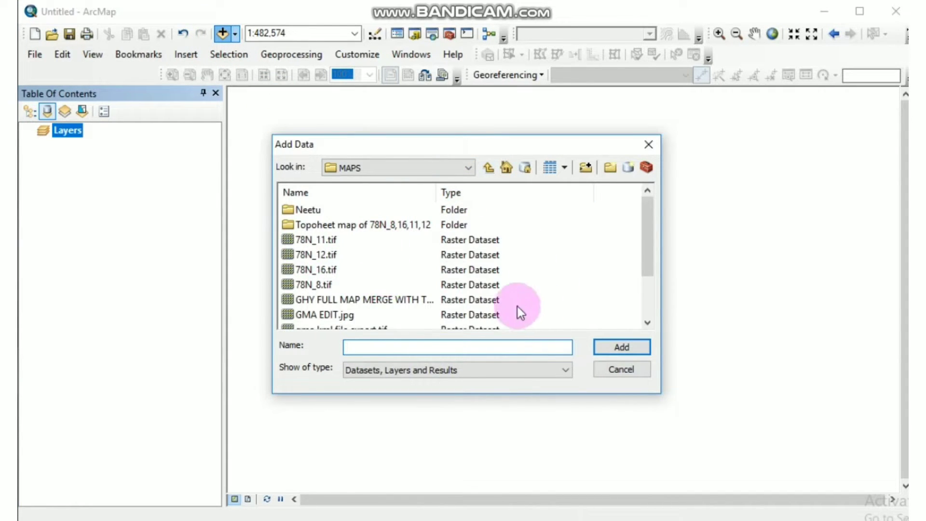
click(491, 166)
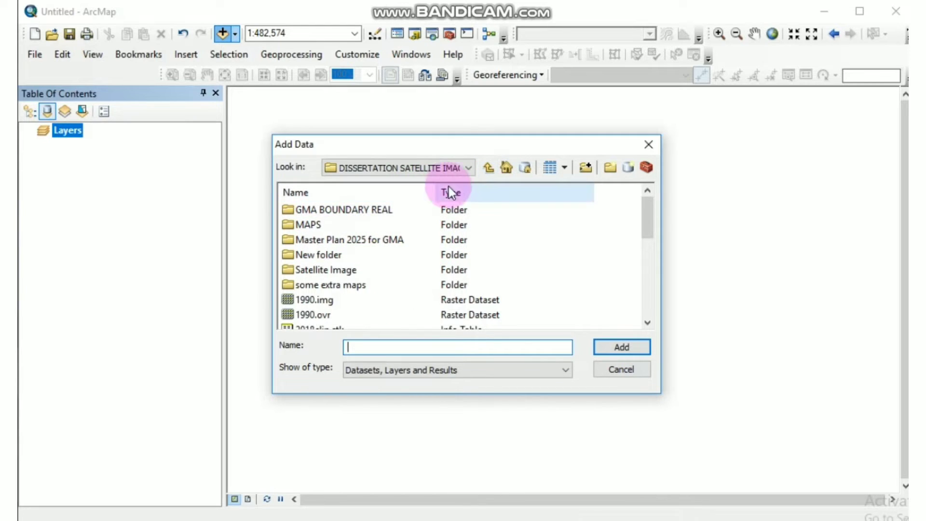
click(375, 265)
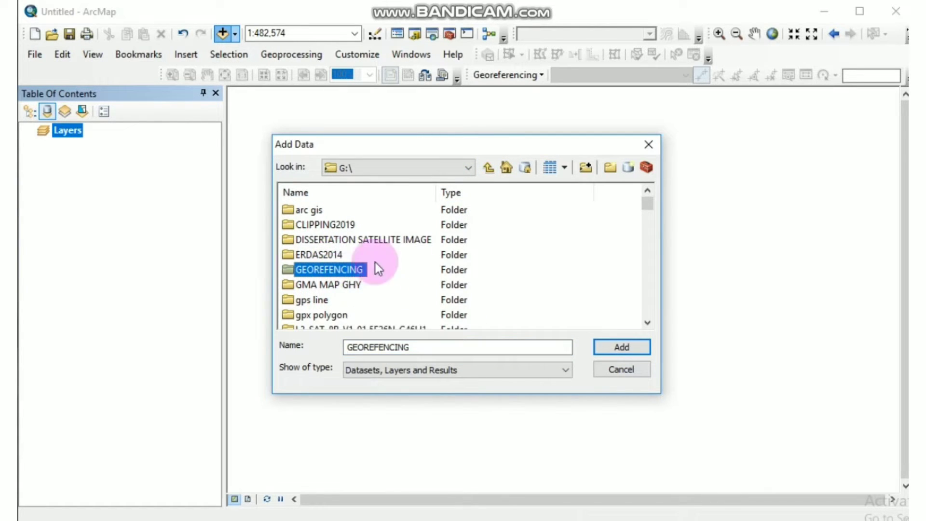
click(634, 350)
click(320, 209)
click(635, 345)
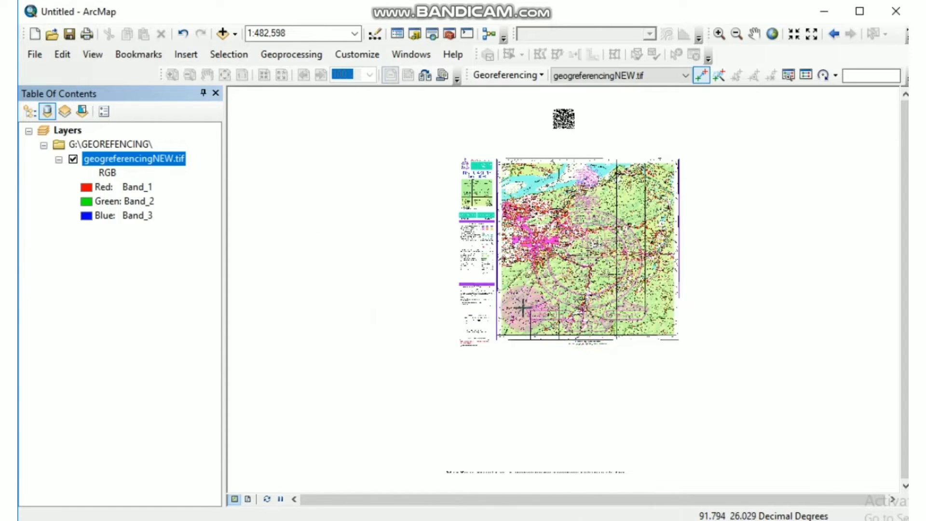
Step: Reveal the hidden tools on the Georeferencing toolbar
click(907, 77)
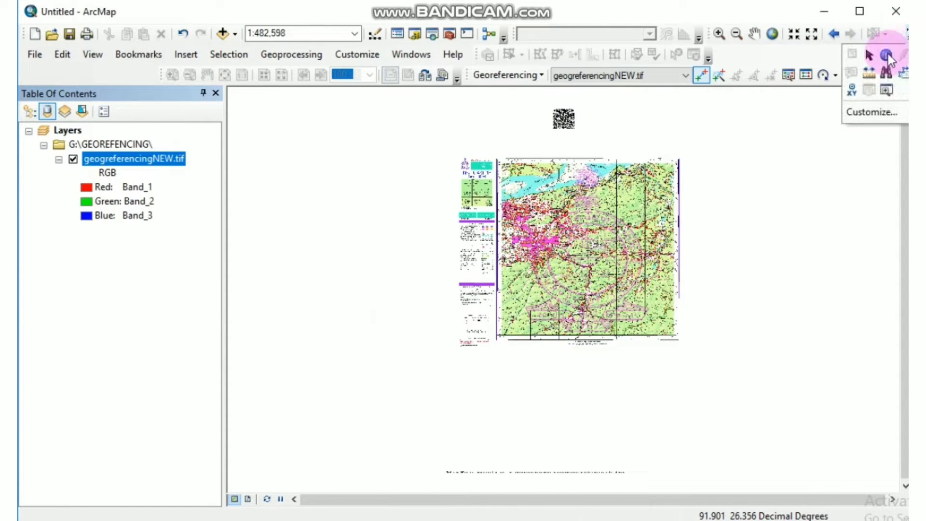
click(840, 79)
click(569, 337)
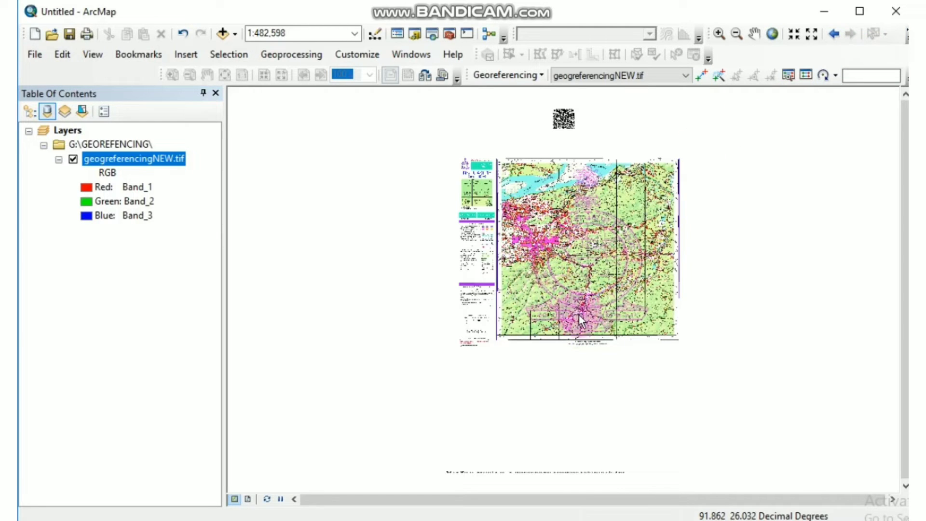
Step: In Data Frame Properties, set the General display units to Degrees Minutes Seconds
right_click(512, 272)
click(581, 492)
click(312, 68)
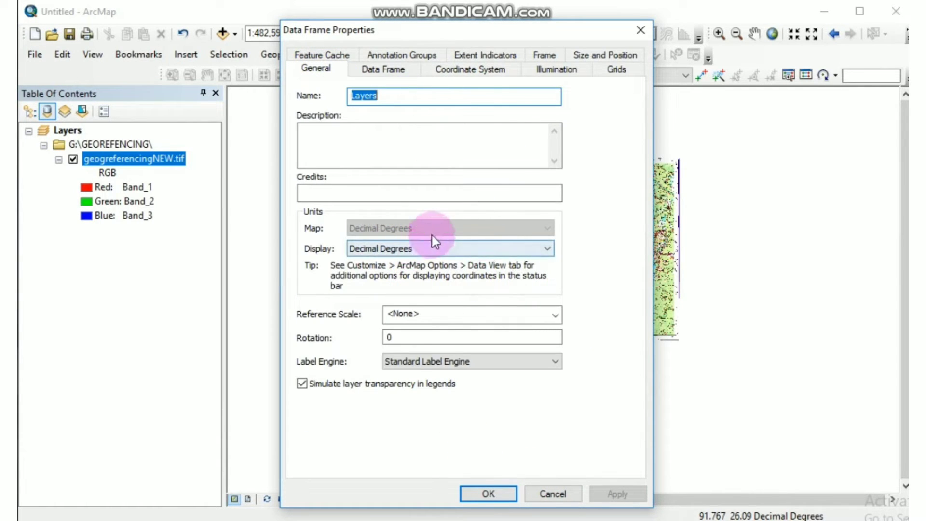
click(478, 248)
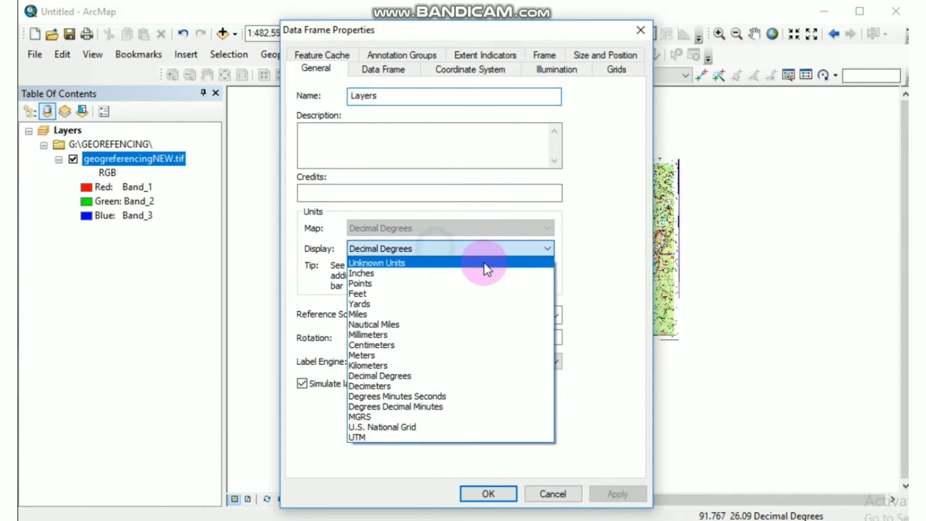
click(425, 396)
click(616, 490)
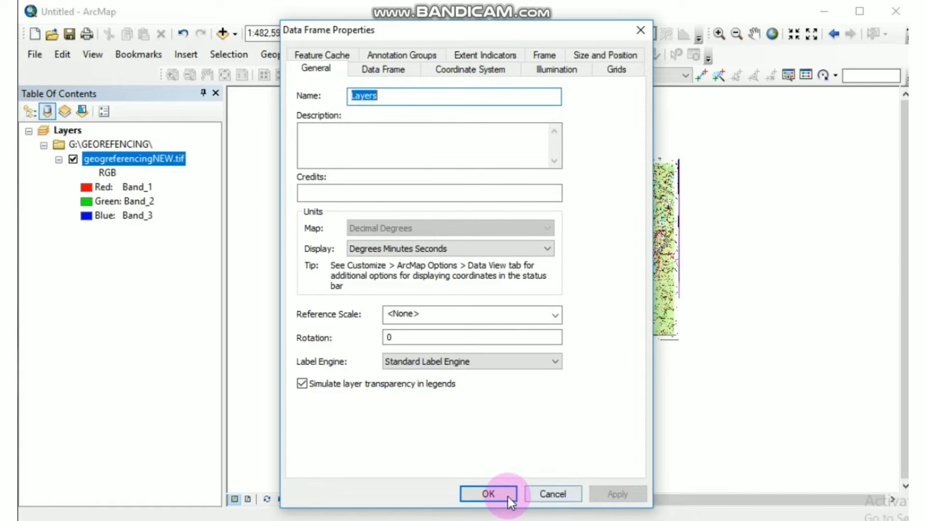
click(506, 496)
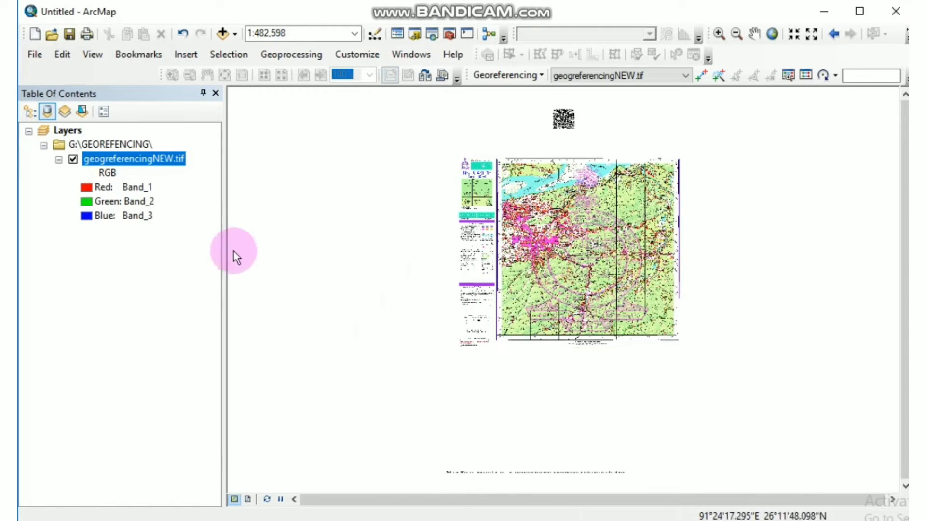
Step: Remove the rectified geogreferencingNEW.tif layer and browse Add Data to the G:\ drive
right_click(178, 161)
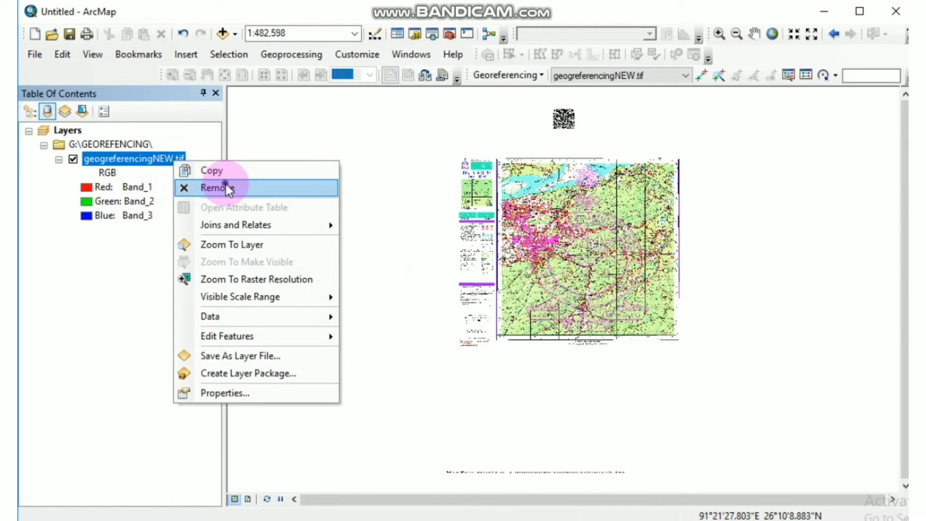
click(231, 186)
click(223, 32)
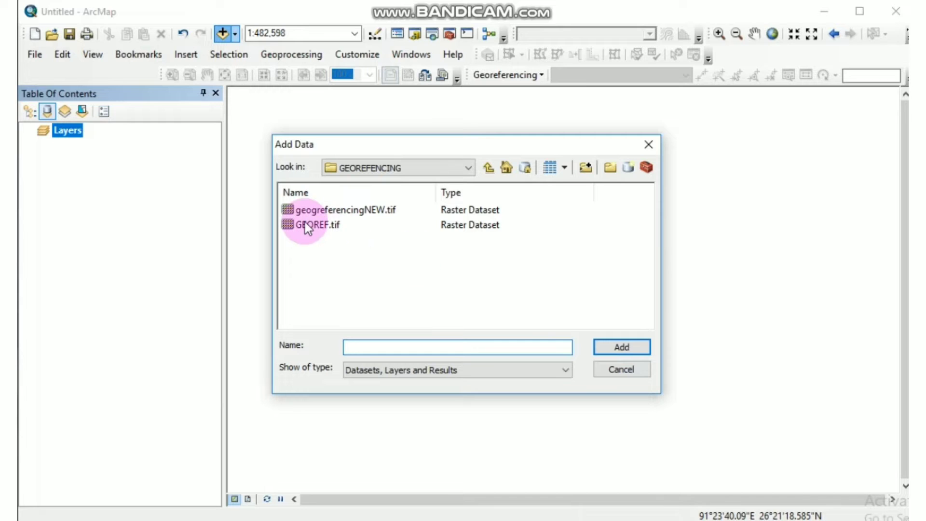
click(488, 167)
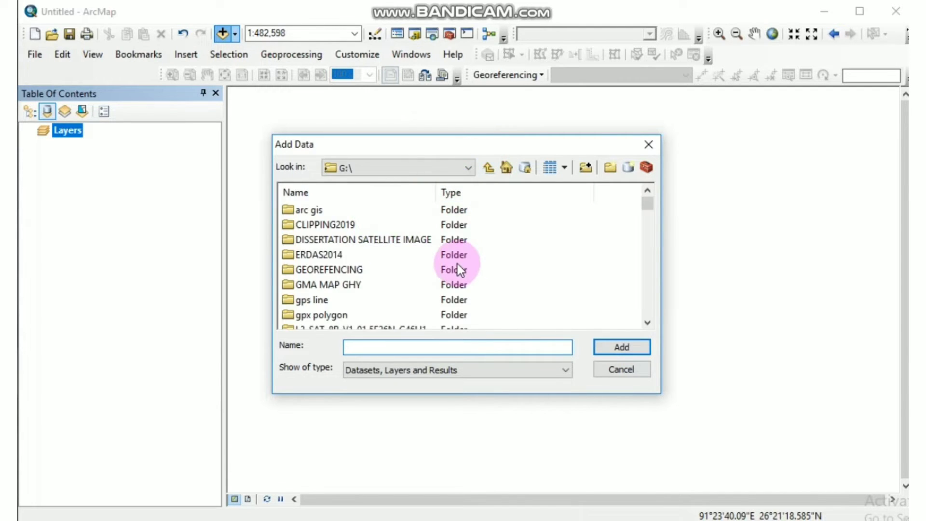
scroll(434, 270, down, 5)
scroll(412, 275, up, 2)
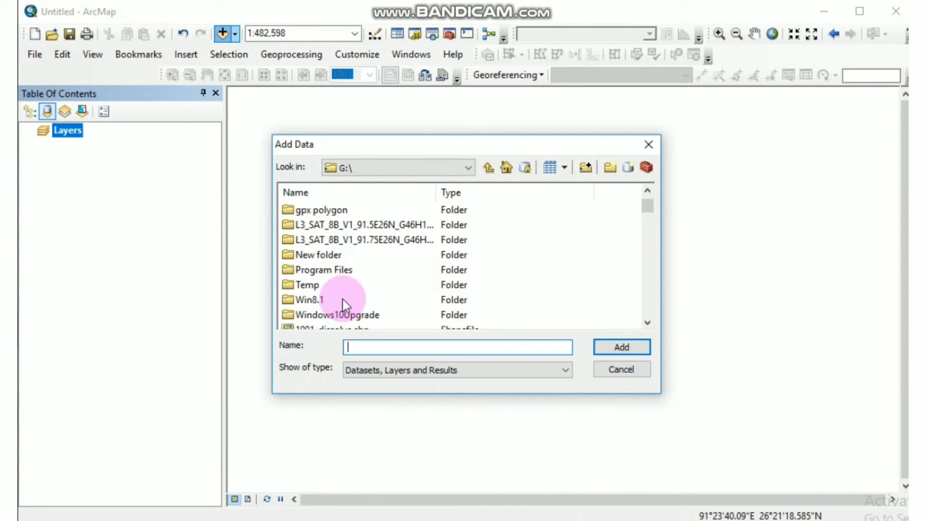
scroll(343, 295, up, 3)
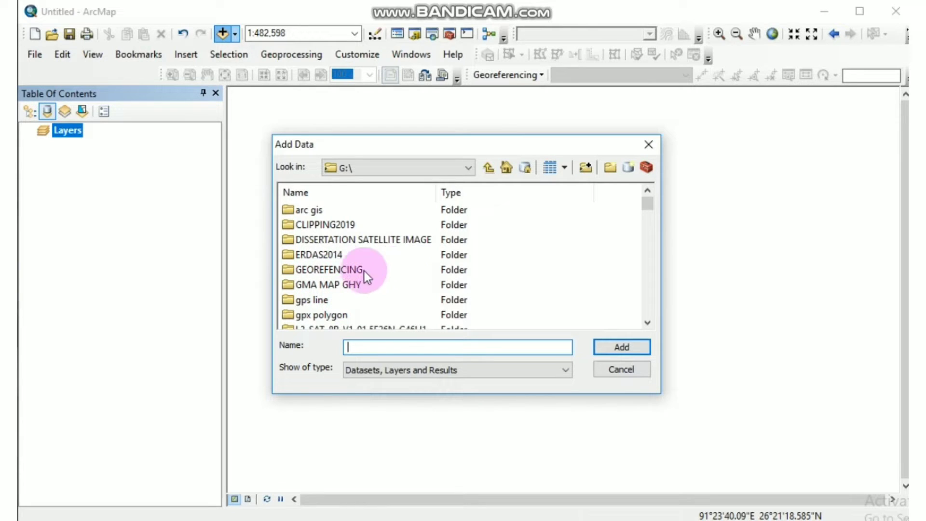
scroll(362, 280, down, 3)
scroll(371, 287, up, 3)
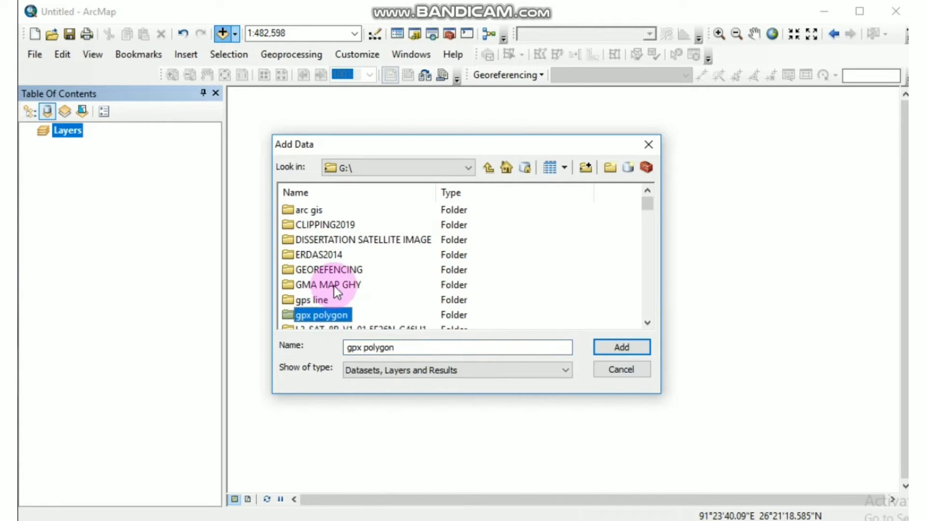
Step: Add 78N_16.tif from the DISSERTATION SATELLITE IMAGE\MAPS topo sheet folder
double_click(346, 240)
double_click(312, 226)
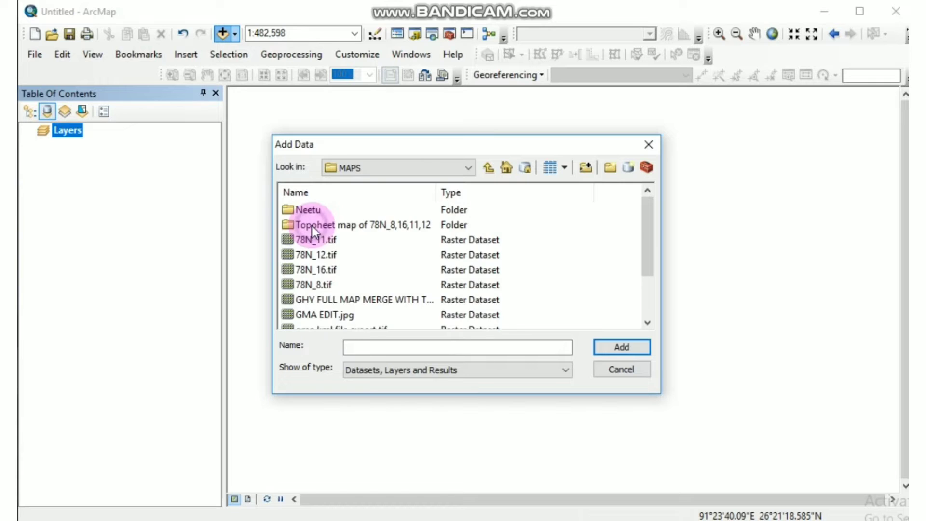
double_click(311, 227)
click(323, 240)
click(621, 347)
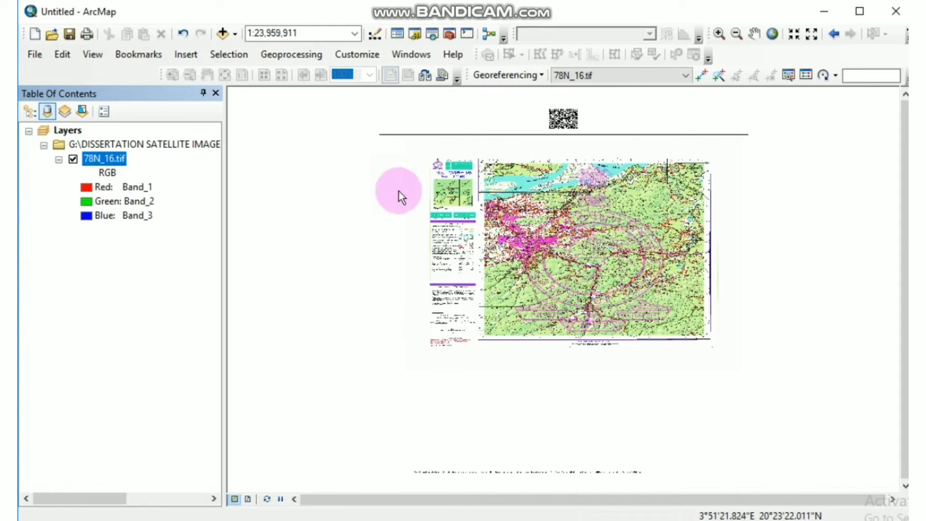
Step: Confirm GCS_WGS_1984 as the data frame's coordinate system in Data Frame Properties
right_click(554, 233)
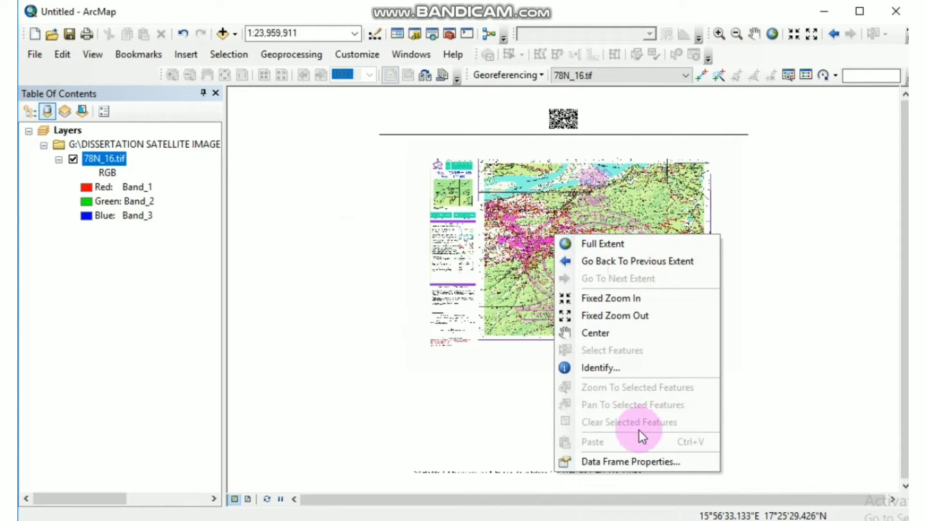
click(630, 462)
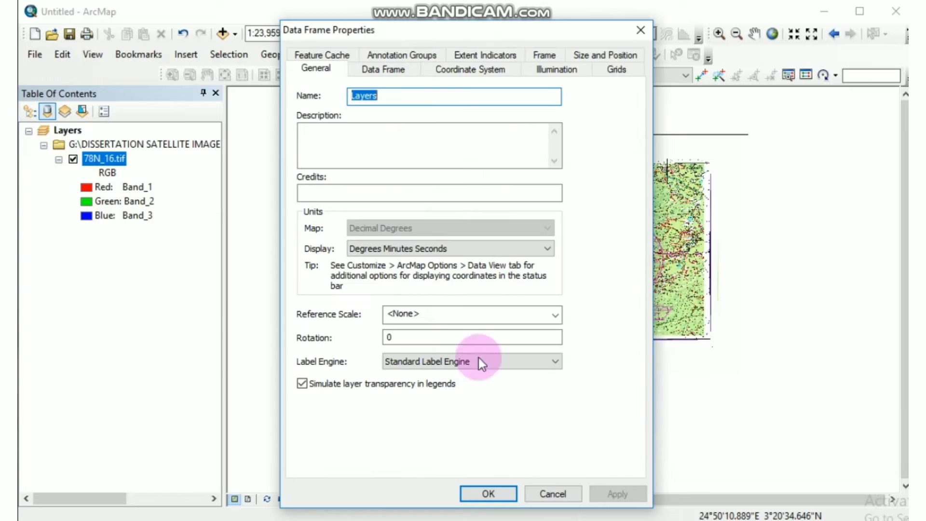
click(478, 73)
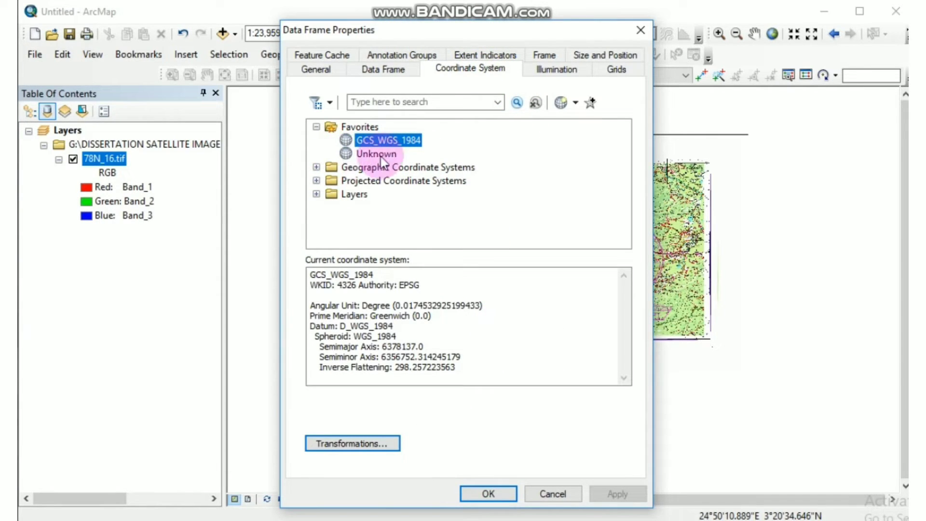
click(497, 493)
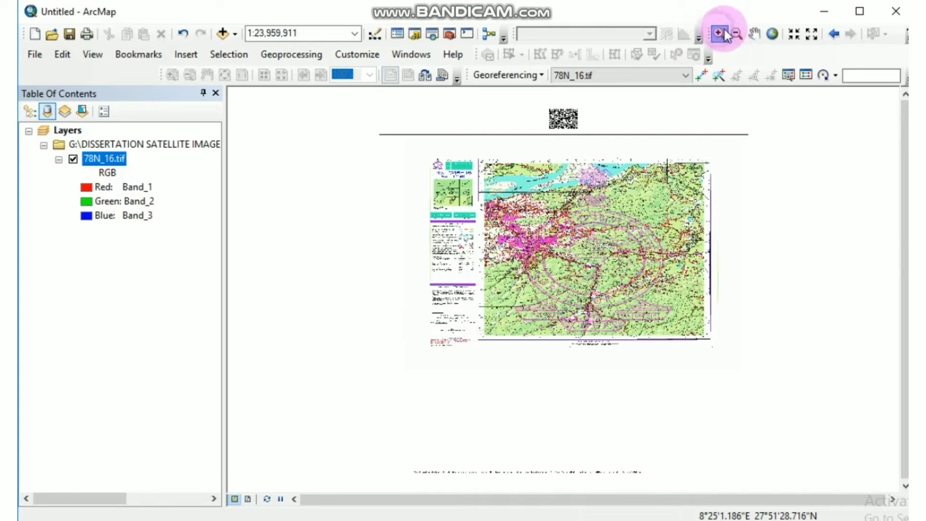
click(719, 34)
Step: Zoom into the sheet's top-left grid corner and place control point 1 there
drag(454, 154, 502, 181)
click(378, 169)
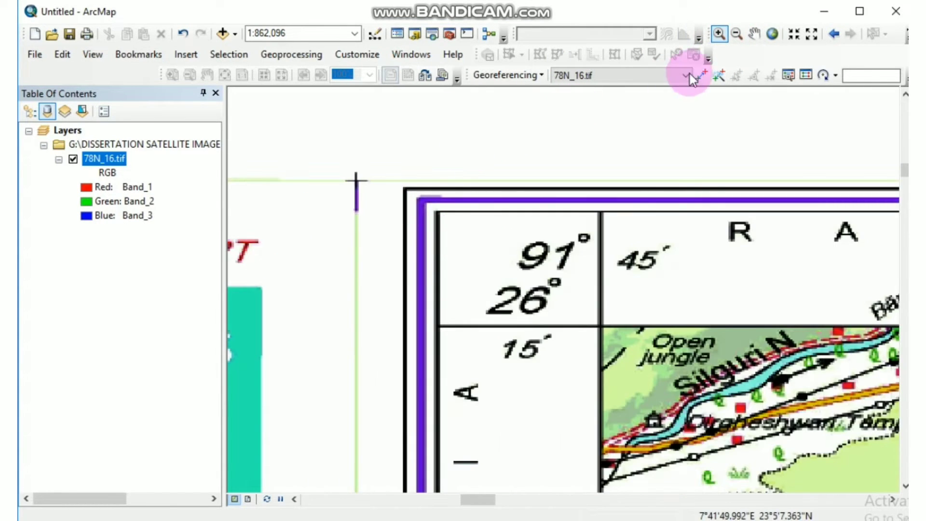
click(702, 76)
click(601, 327)
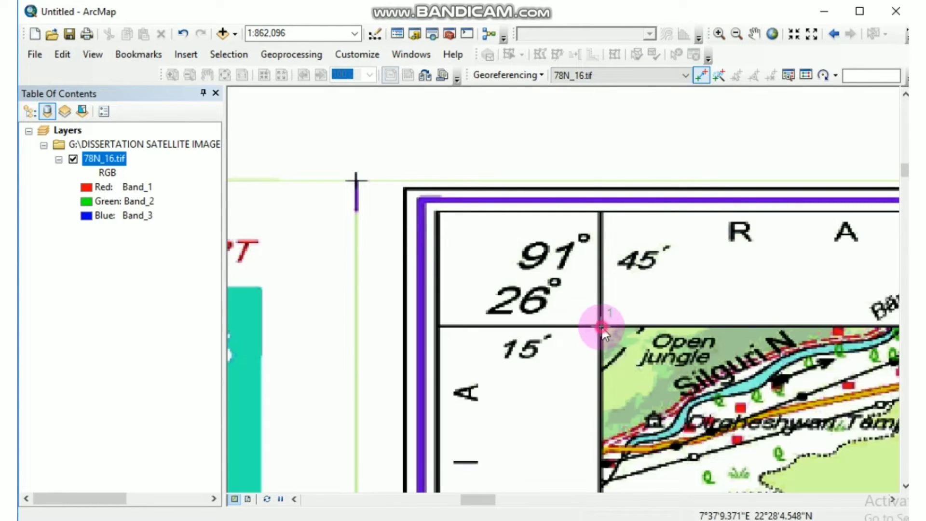
right_click(602, 330)
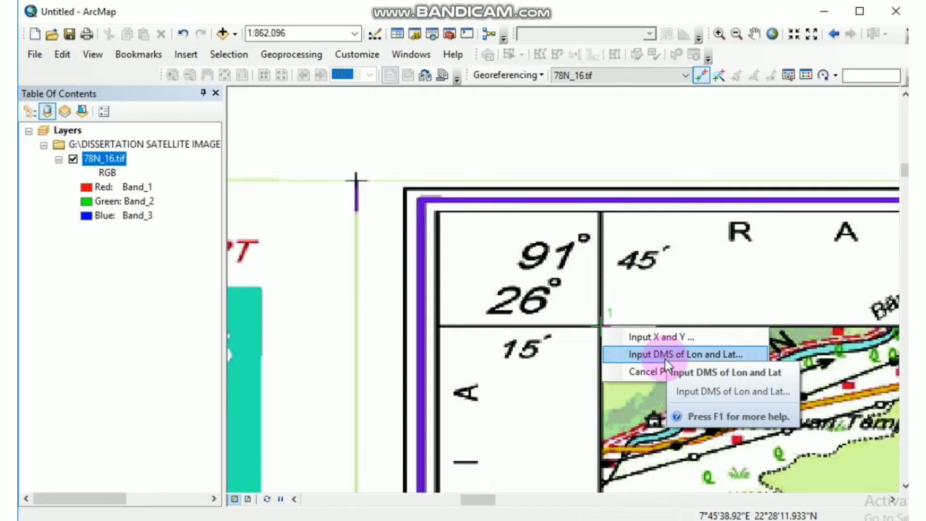
click(729, 355)
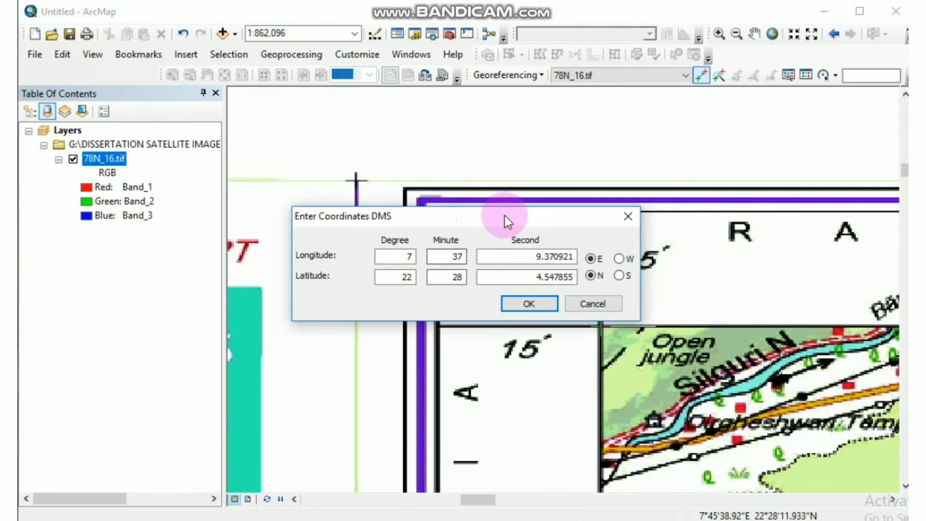
Step: Enter control point 1's longitude in DMS as 91°45′0″E
drag(505, 221, 432, 155)
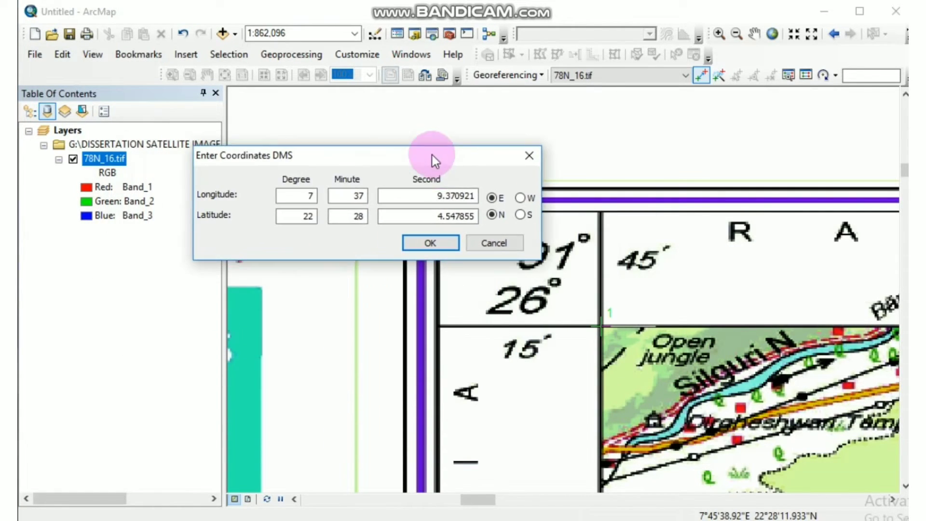
click(317, 201)
key(BackSpace)
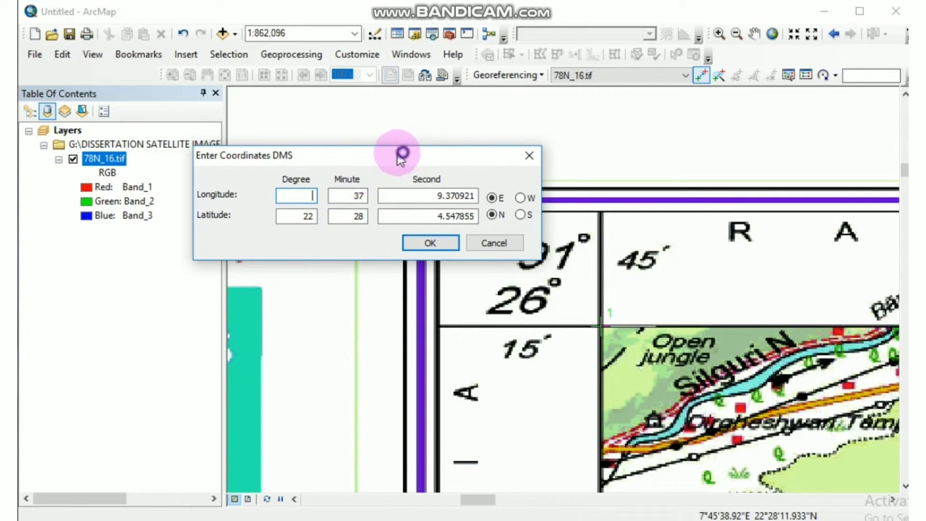
drag(399, 150, 352, 124)
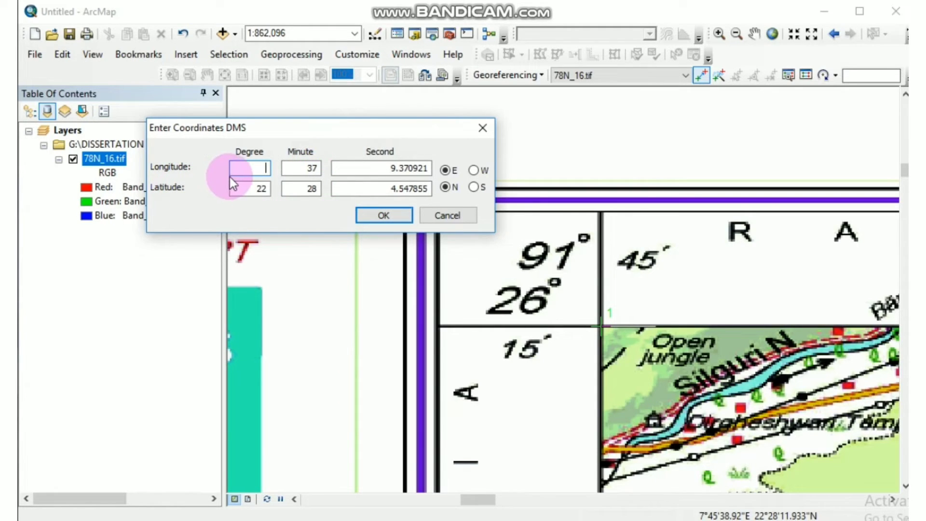
text(91)
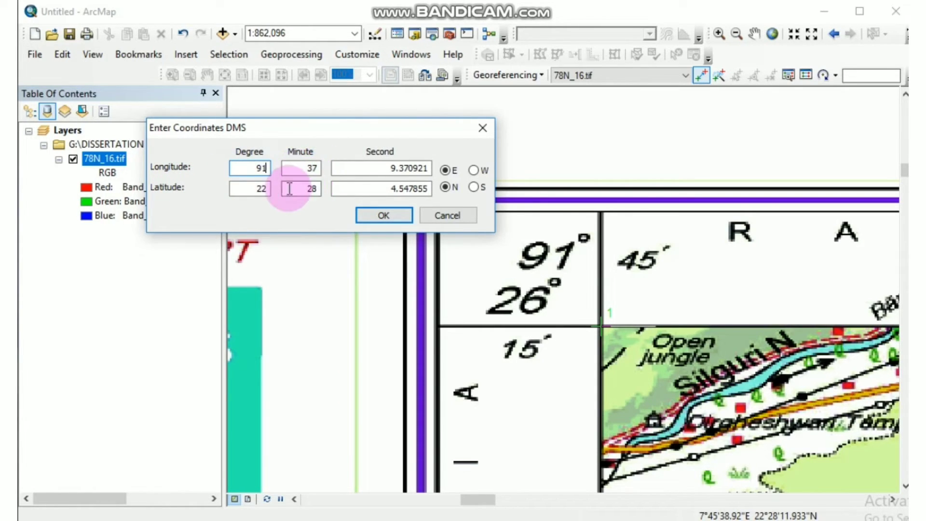
click(313, 167)
key(BackSpace)
key(BackSpace)
text(45)
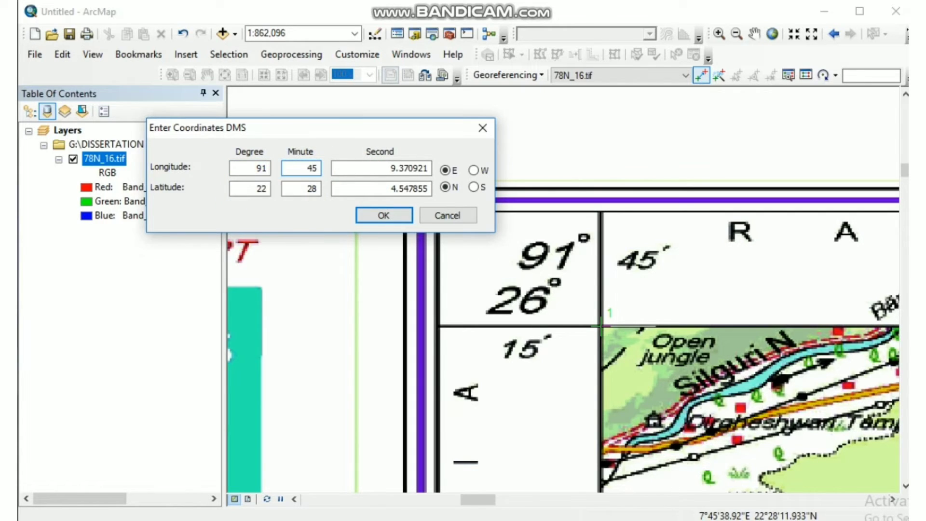
drag(386, 168, 436, 167)
text(0)
Step: Enter the latitude as 26°15′0″N and confirm control point 1
double_click(261, 188)
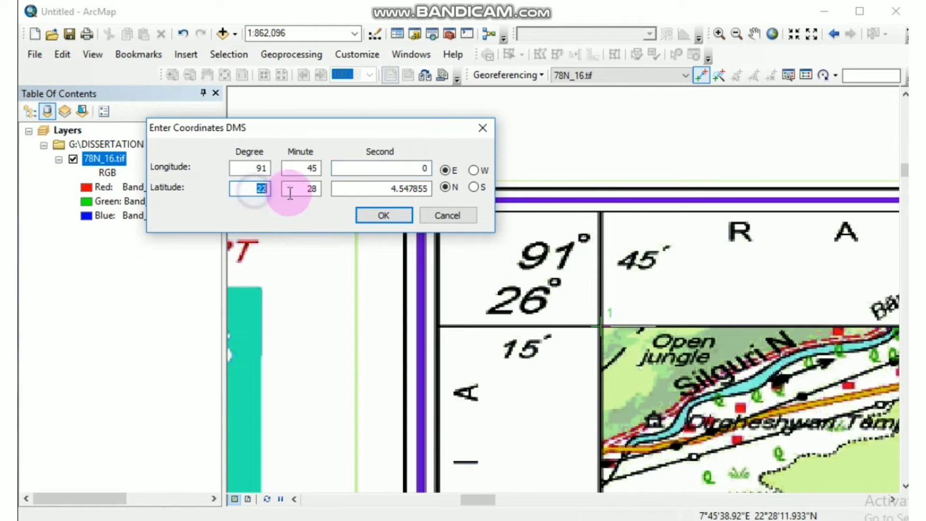
text(26)
double_click(311, 188)
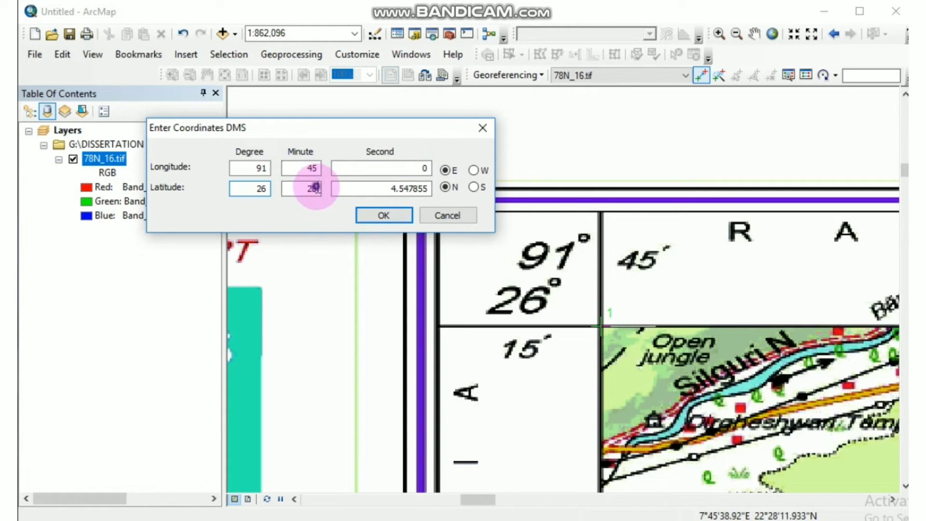
text(15)
double_click(424, 188)
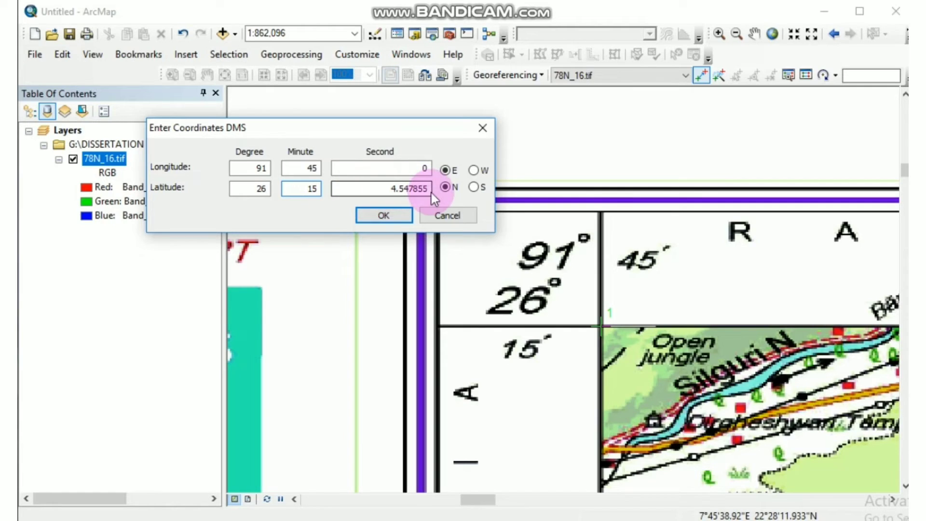
text(0)
click(447, 187)
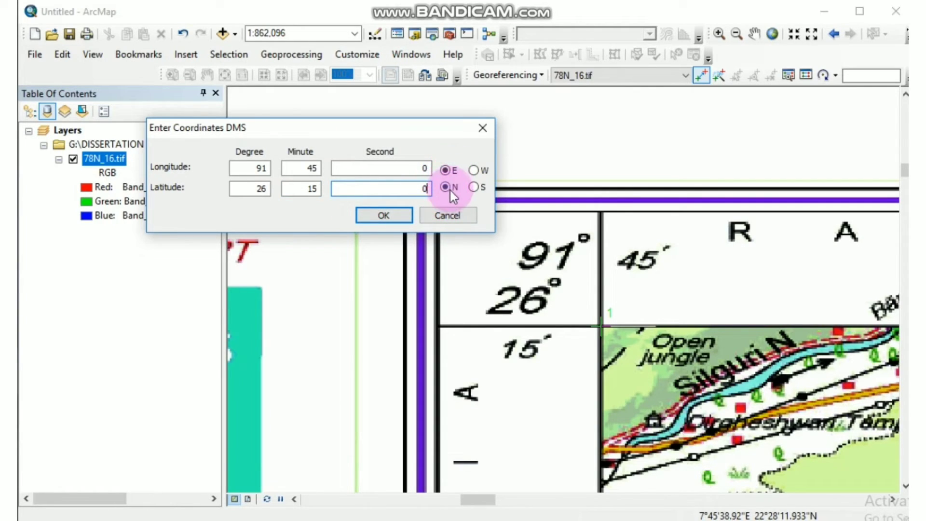
click(386, 216)
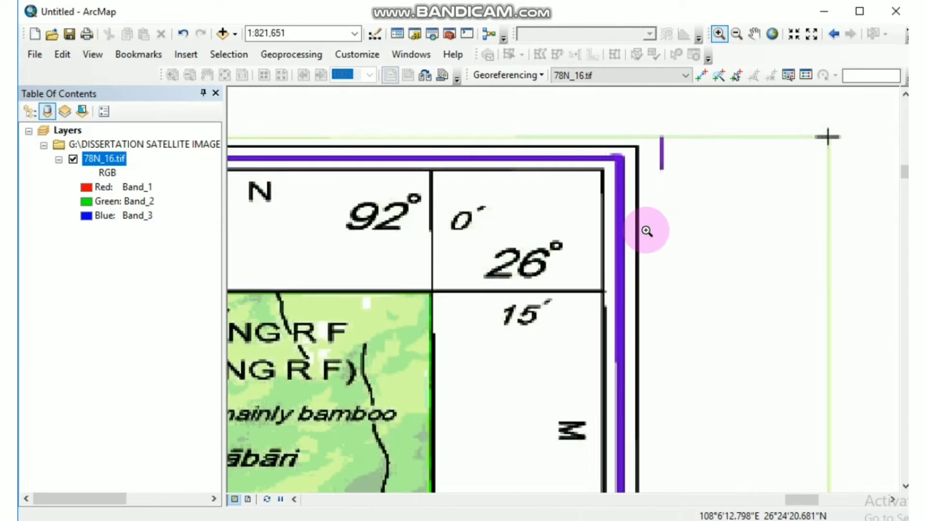
Step: Pan to the sheet's top-right grid corner and place control point 2 there
drag(527, 310, 616, 261)
click(701, 75)
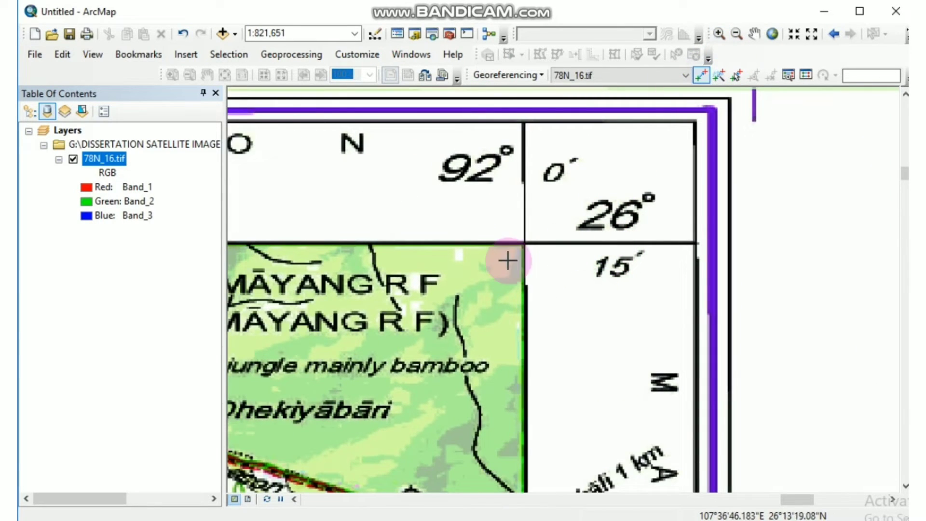
click(525, 243)
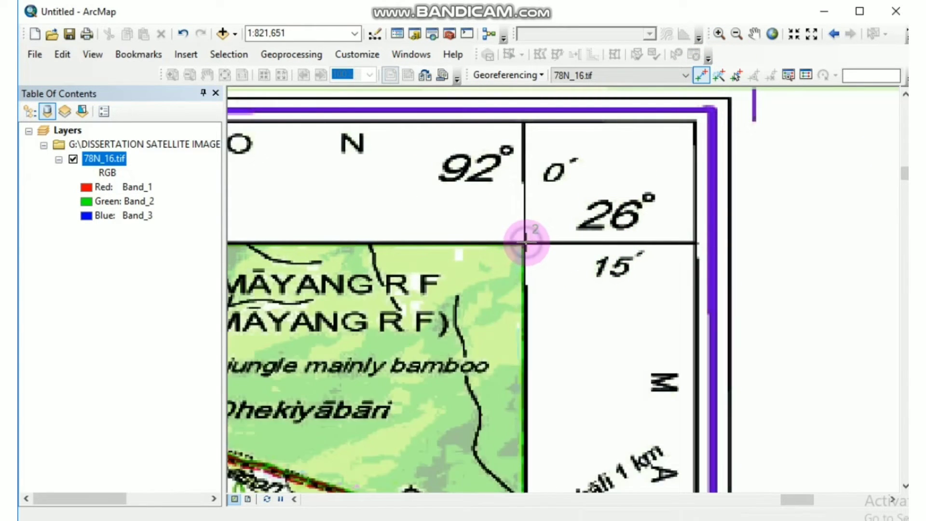
right_click(525, 243)
click(574, 267)
Step: Enter point 2's DMS coordinates as 92°0′0″E, 26°15′0″N and confirm
drag(475, 217, 478, 298)
click(388, 333)
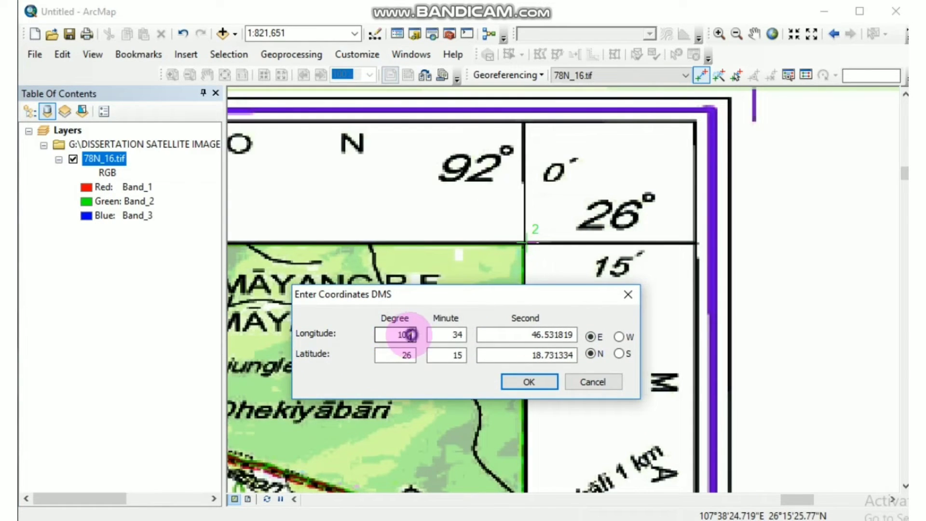
text(92)
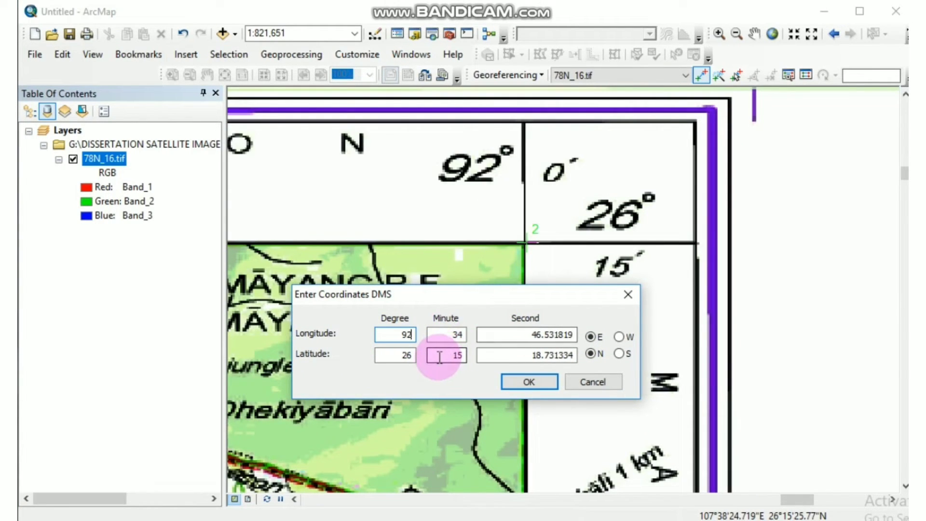
drag(466, 335, 434, 343)
text(0)
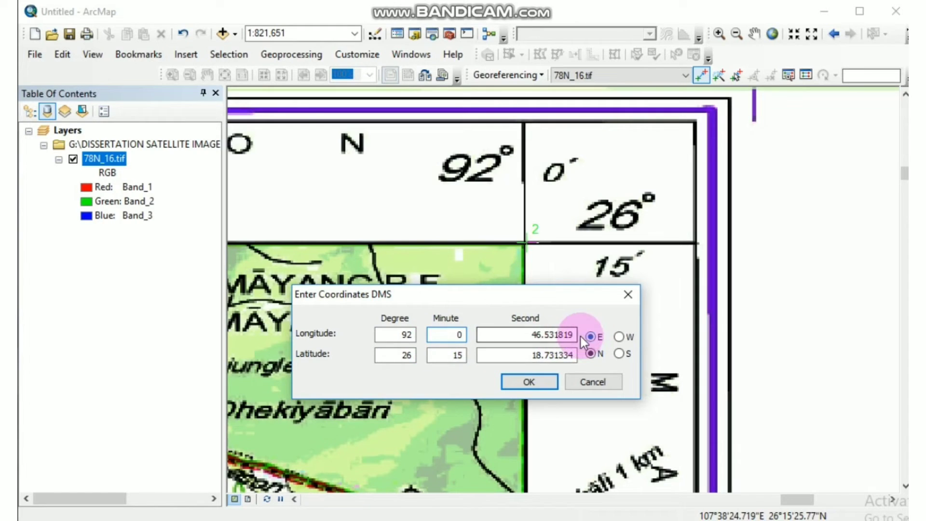
drag(577, 336, 465, 337)
text(0)
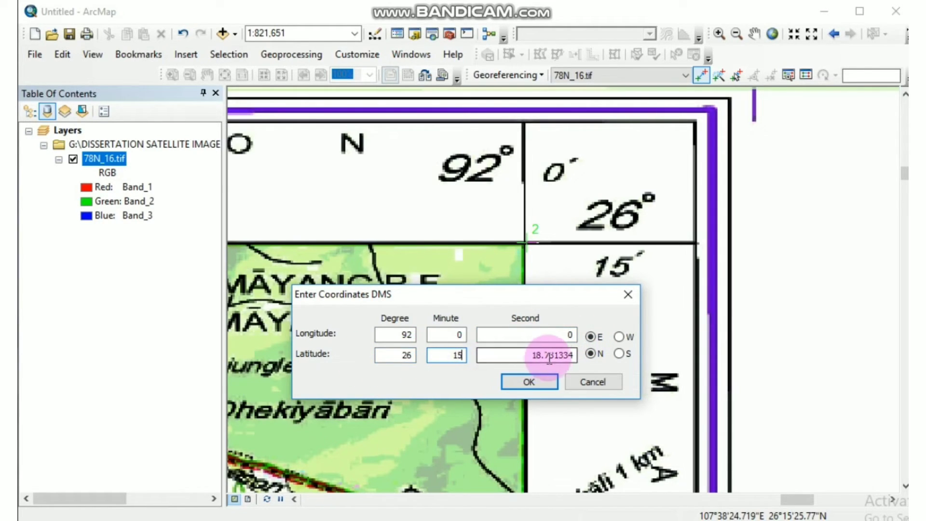
drag(575, 356, 536, 357)
text(0)
click(531, 379)
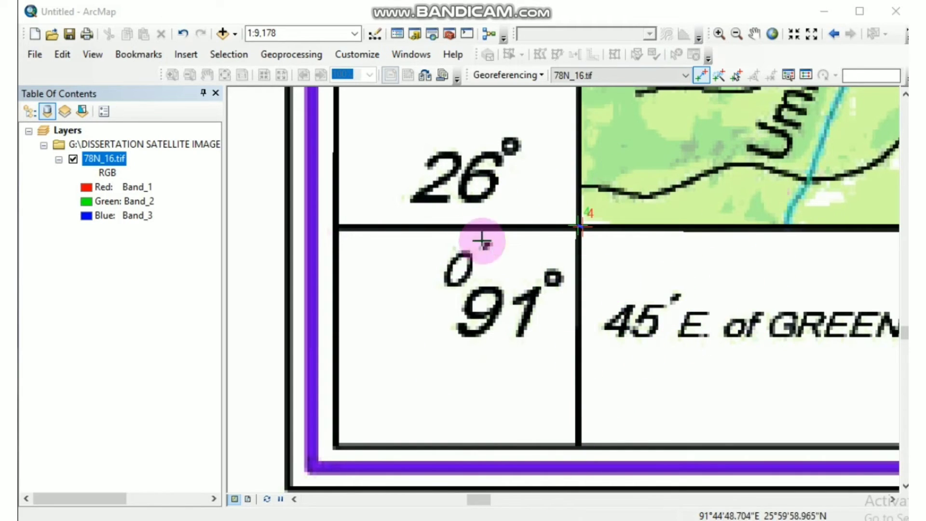
Step: Zoom to the 78N_16.tif layer and then to full extent to show the whole sheet
right_click(102, 160)
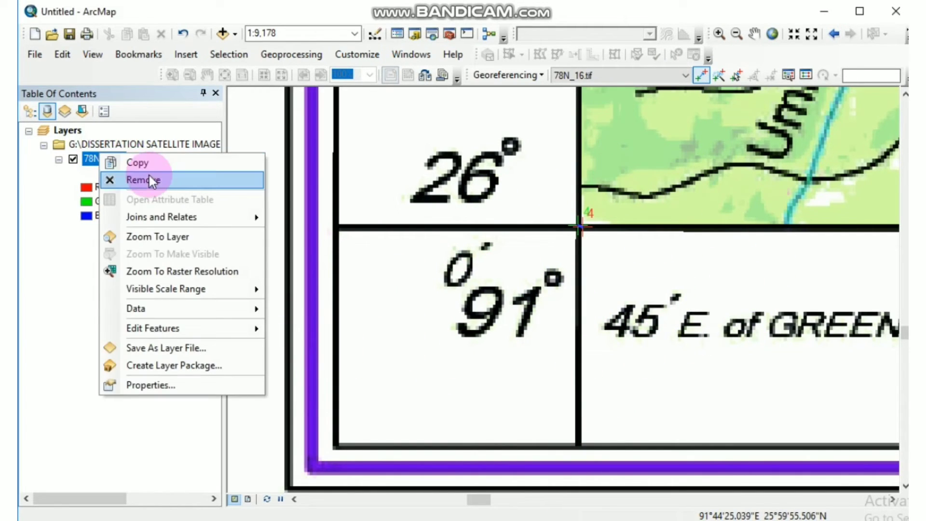
click(178, 236)
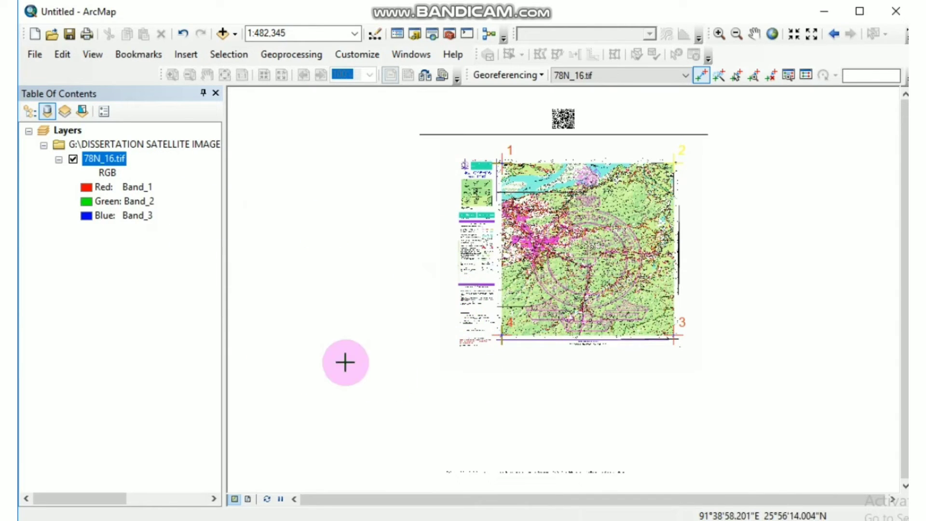
right_click(110, 164)
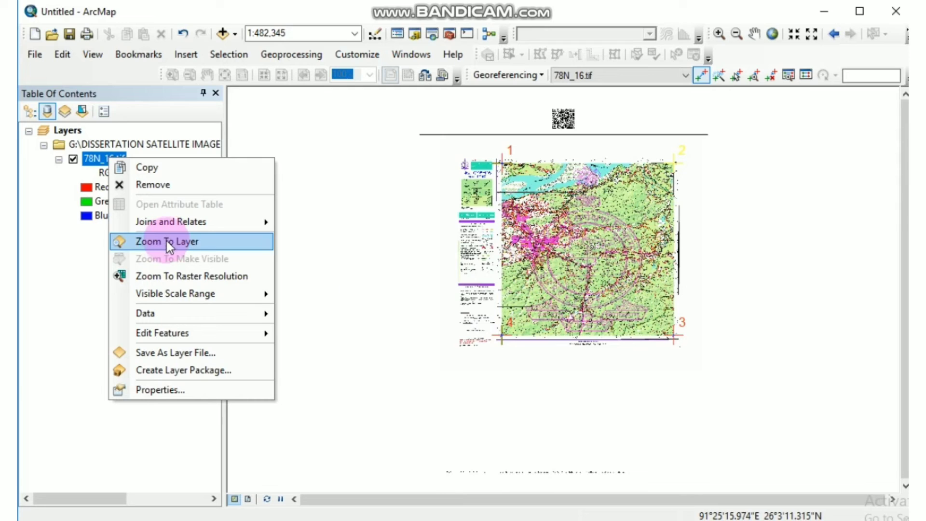
click(180, 236)
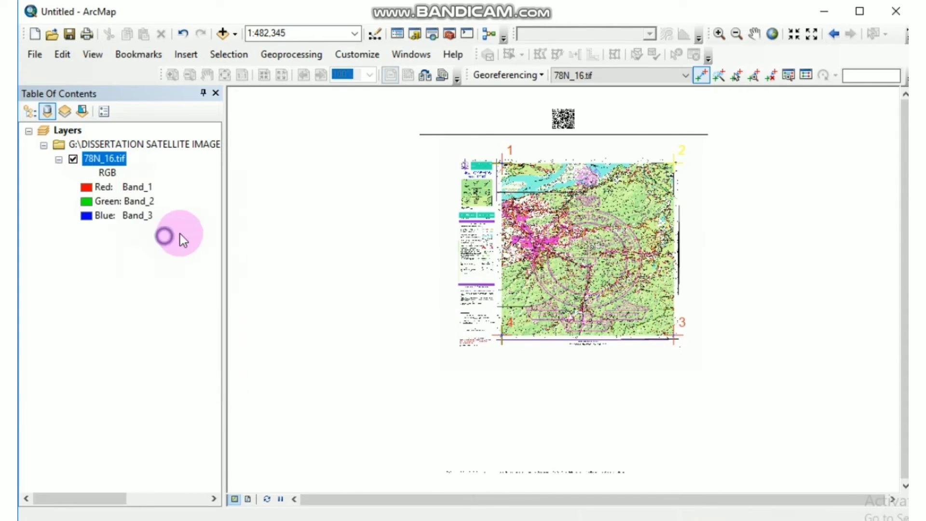
click(772, 33)
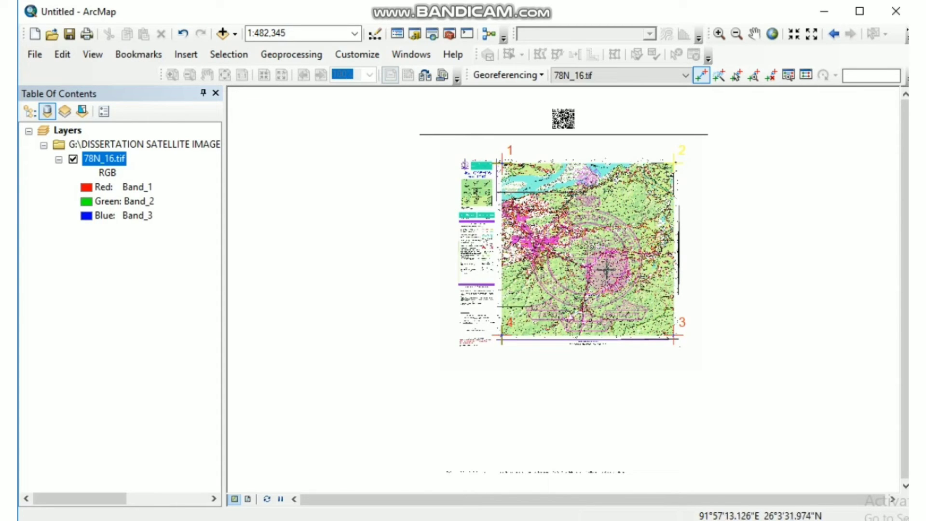
click(806, 75)
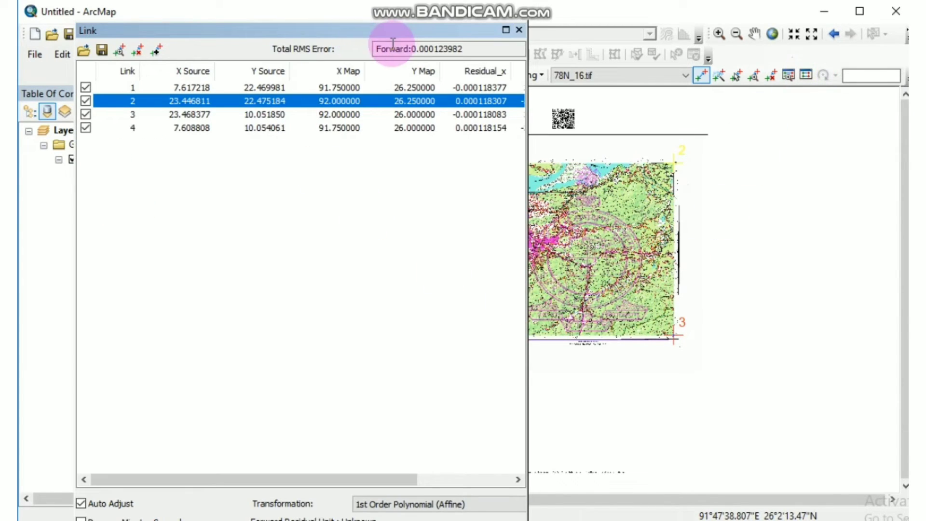
click(519, 30)
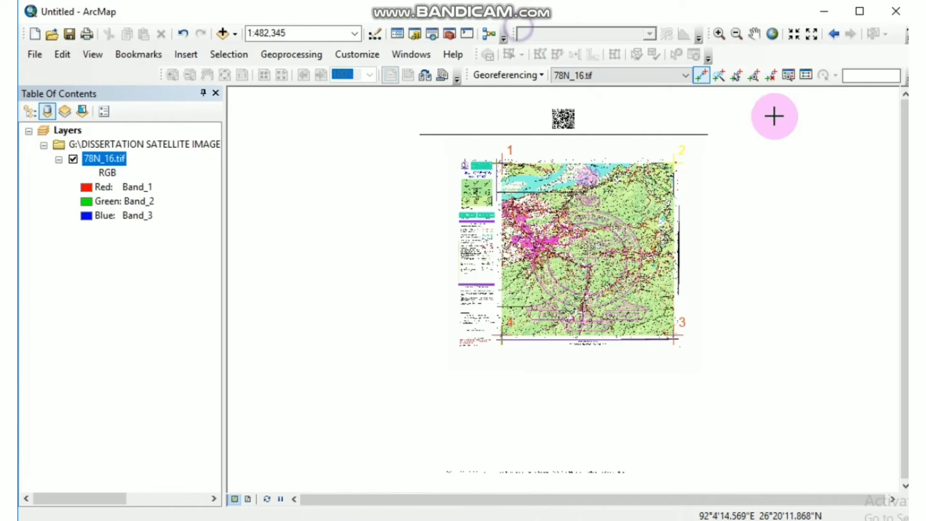
click(805, 75)
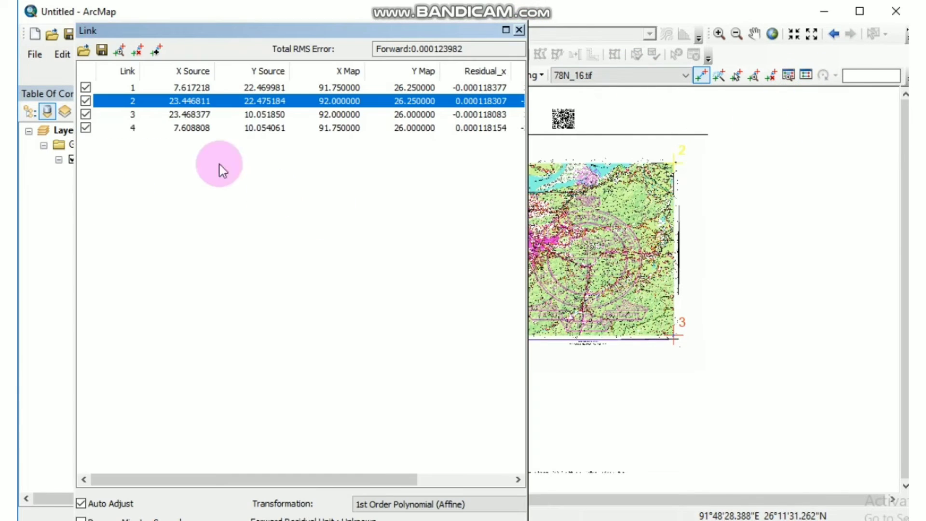
click(418, 115)
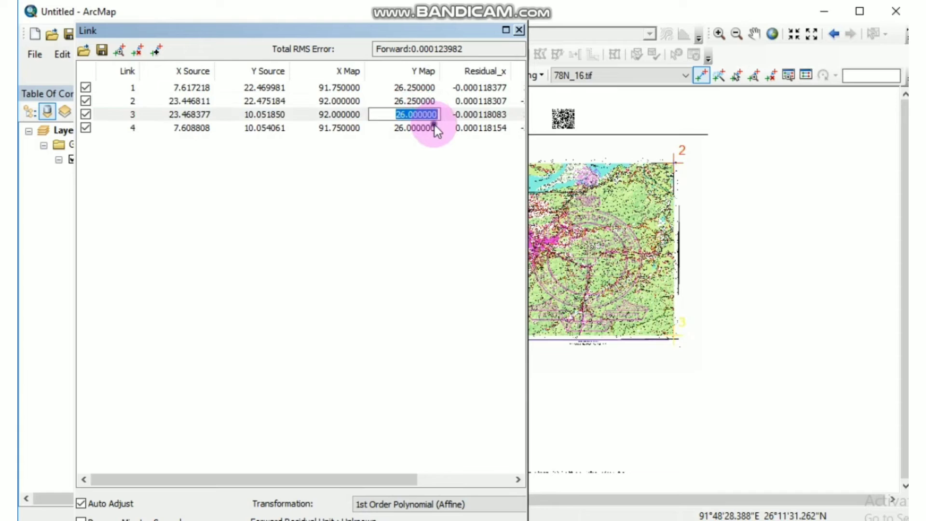
click(424, 131)
key(Up)
double_click(431, 128)
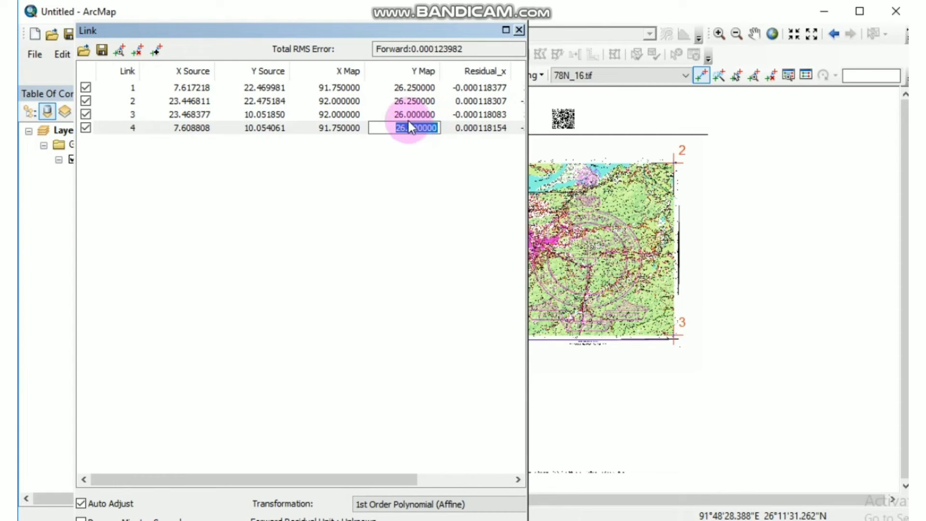
key(Return)
click(419, 112)
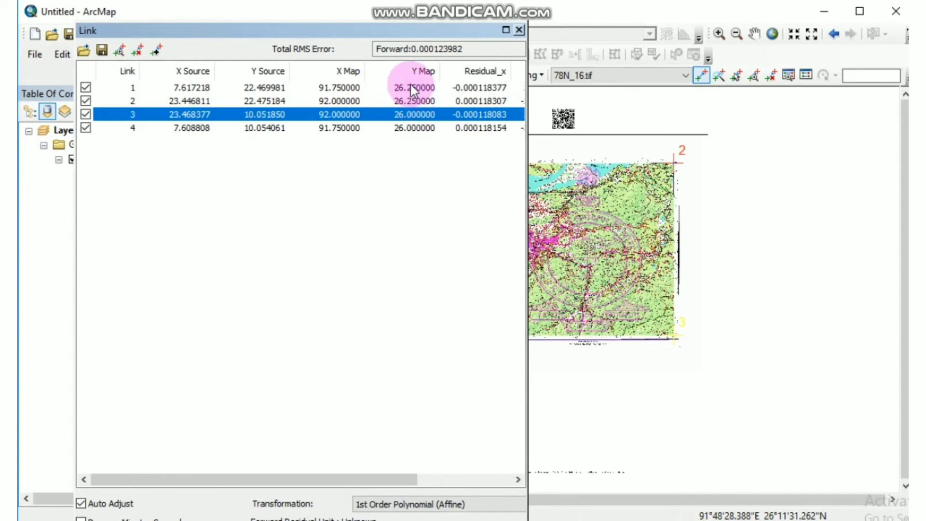
click(416, 102)
click(417, 113)
click(414, 128)
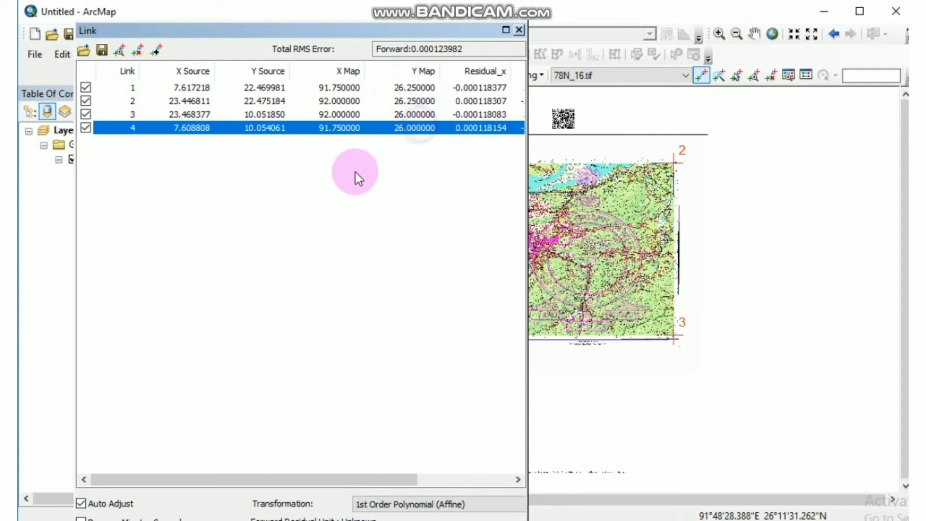
click(366, 185)
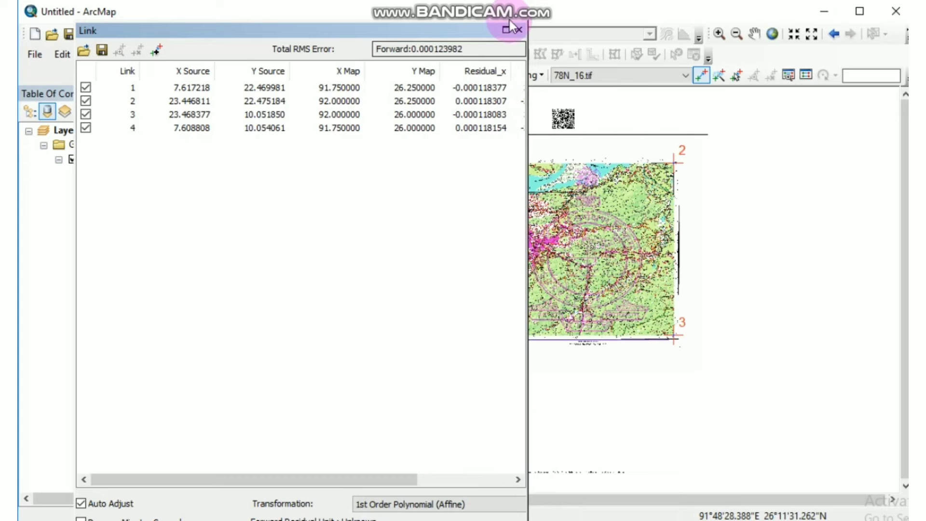
click(519, 30)
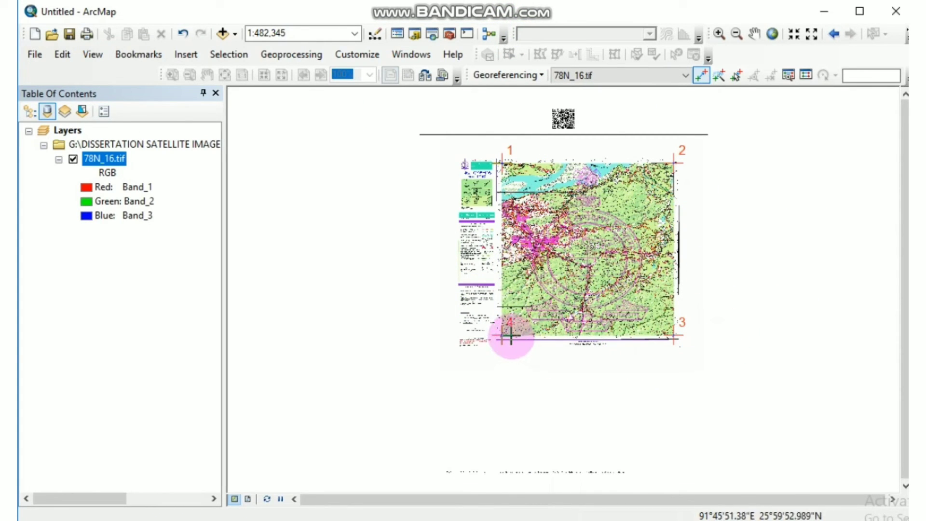
Step: Rectify the sheet to TIFF NEW.tif in G:\GEOREFENCING (Nearest Neighbor, cell size 0.000090)
click(528, 75)
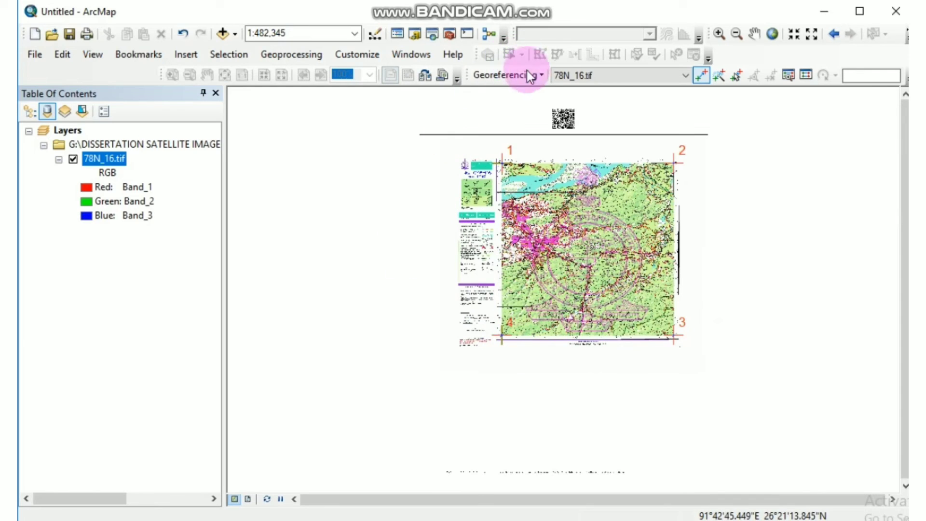
click(554, 108)
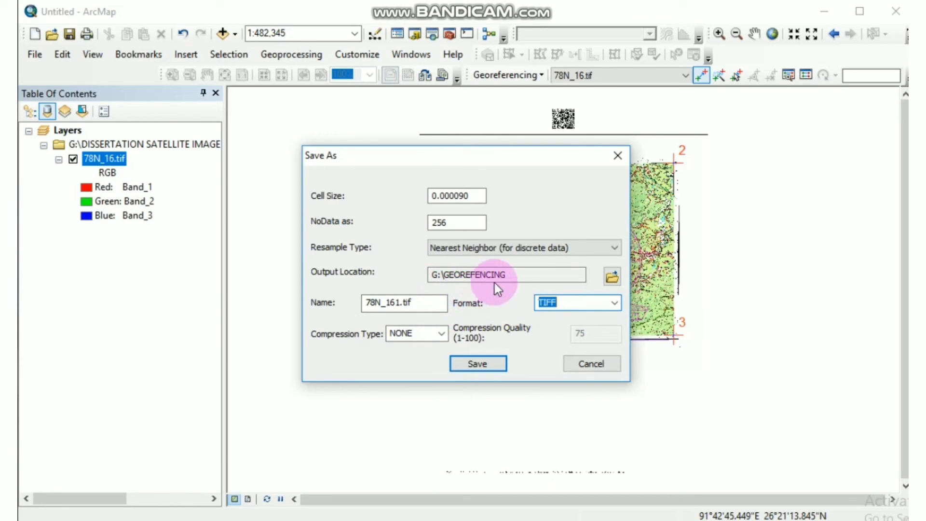
click(399, 302)
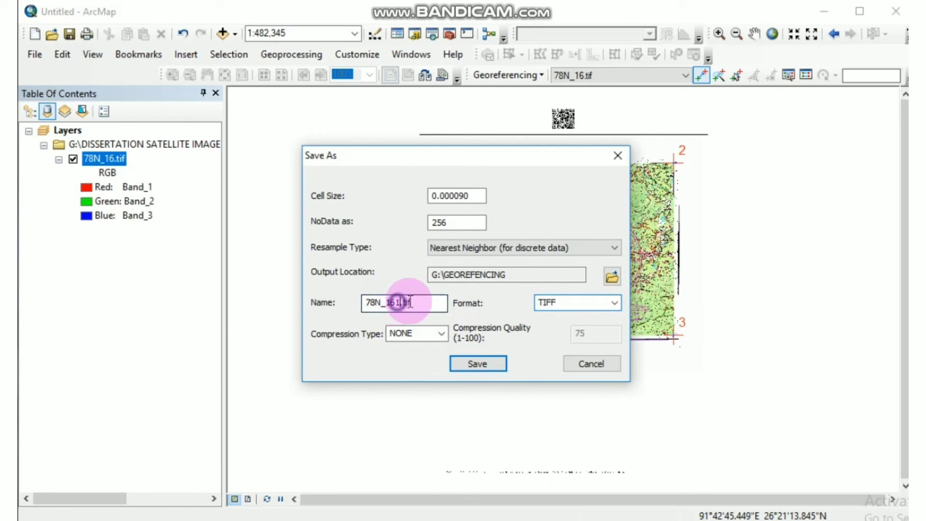
key(BackSpace)
key(BackSpace)
key(BackSpace)
key(BackSpace)
key(BackSpace)
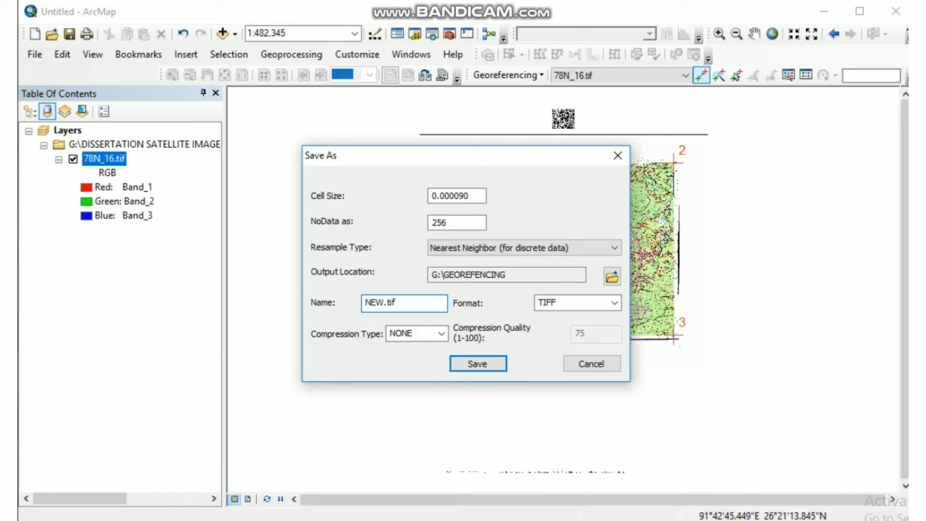
click(478, 364)
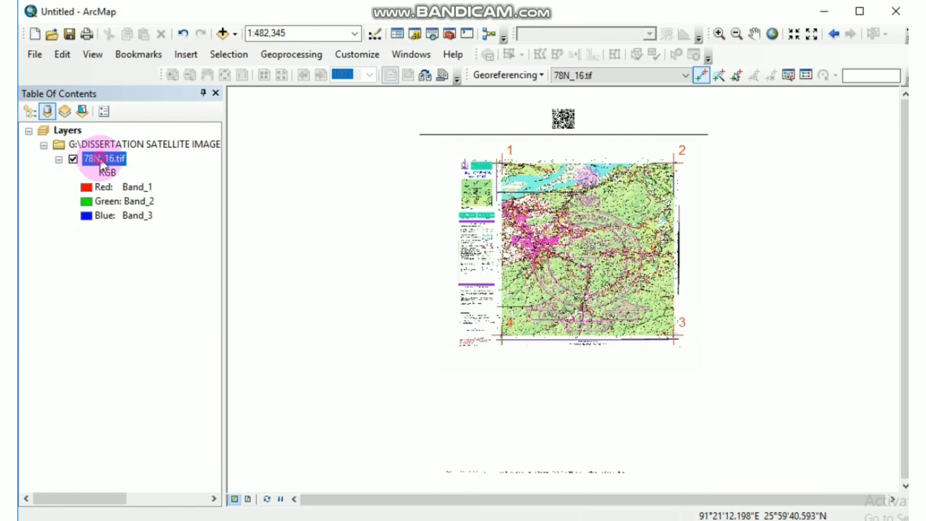
Step: Remove the unrectified 78N_16.tif layer and add NEW.tif from G:\GEOREFENCING
right_click(99, 159)
click(172, 179)
click(222, 34)
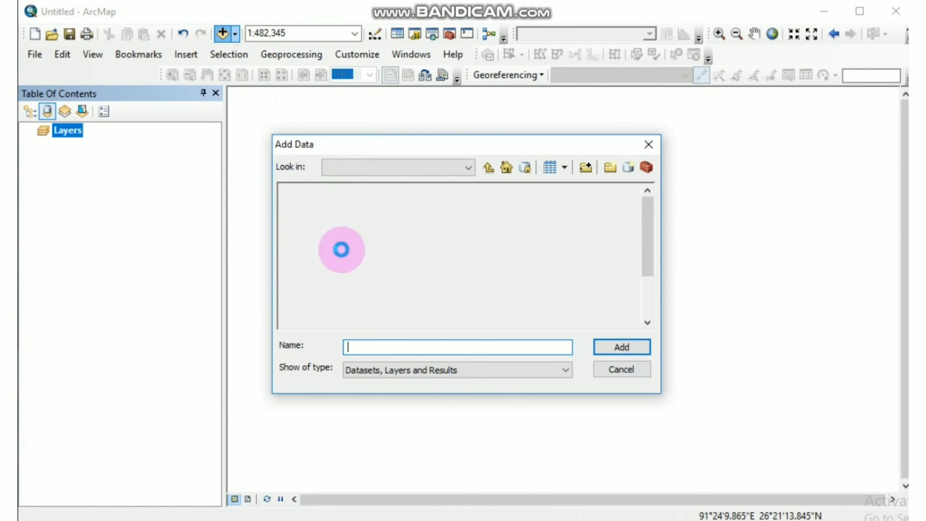
click(494, 174)
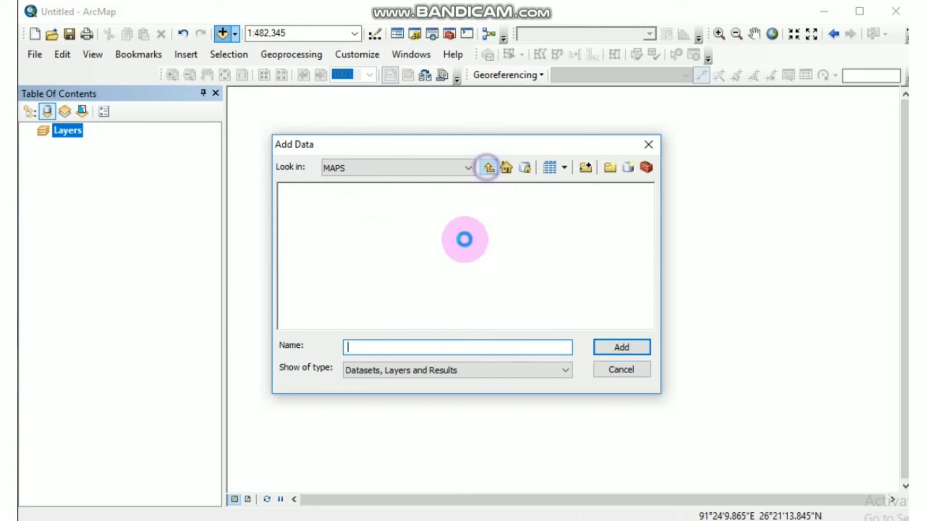
click(495, 174)
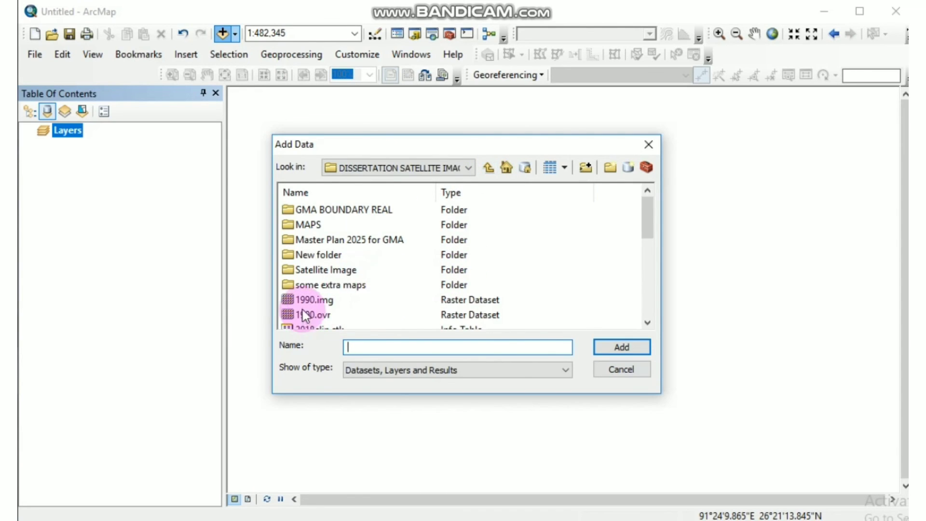
scroll(366, 308, down, 3)
scroll(366, 300, up, 3)
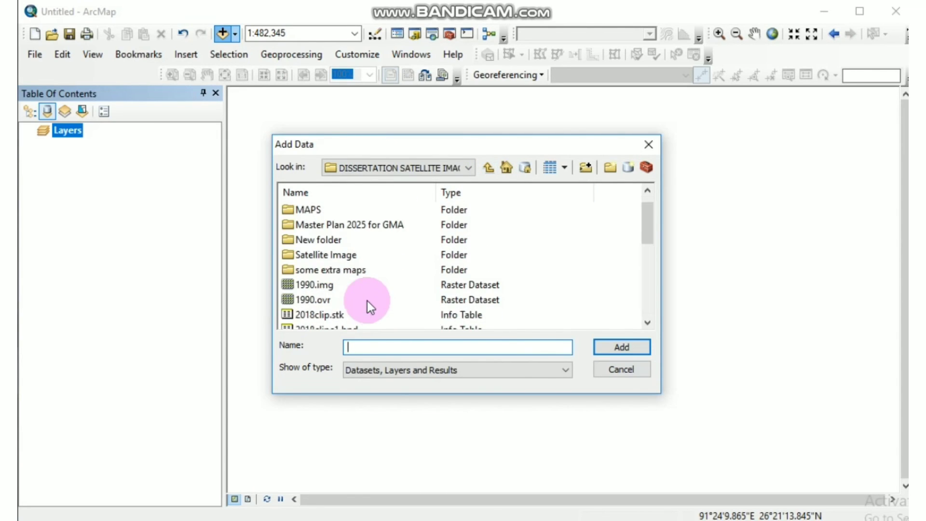
click(490, 167)
double_click(320, 269)
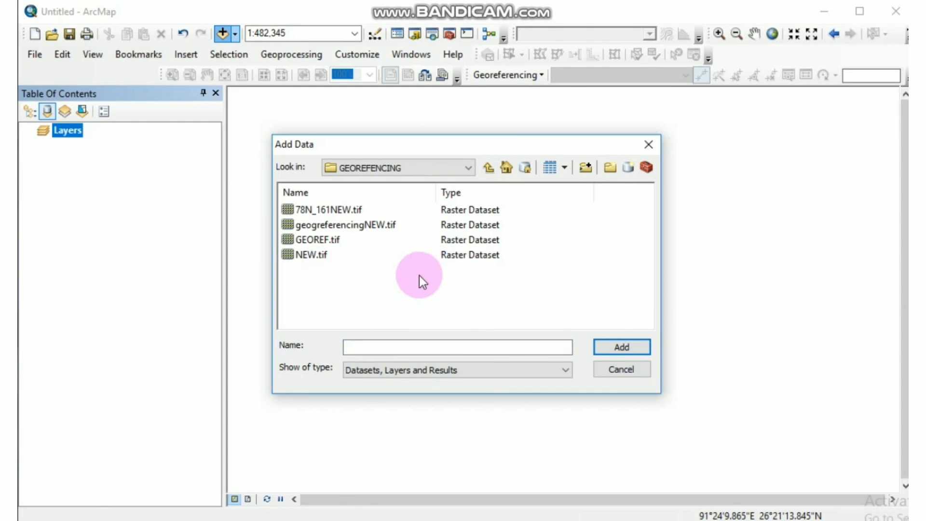
click(306, 256)
click(622, 347)
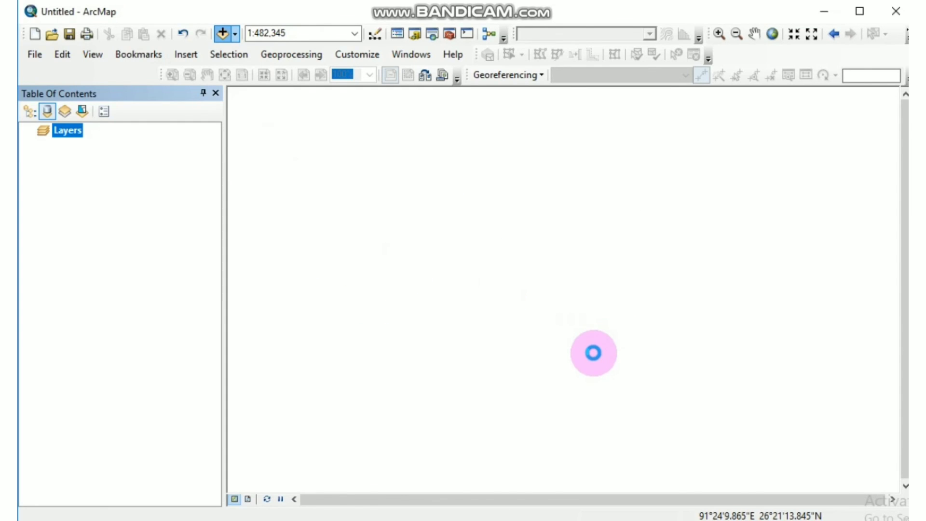